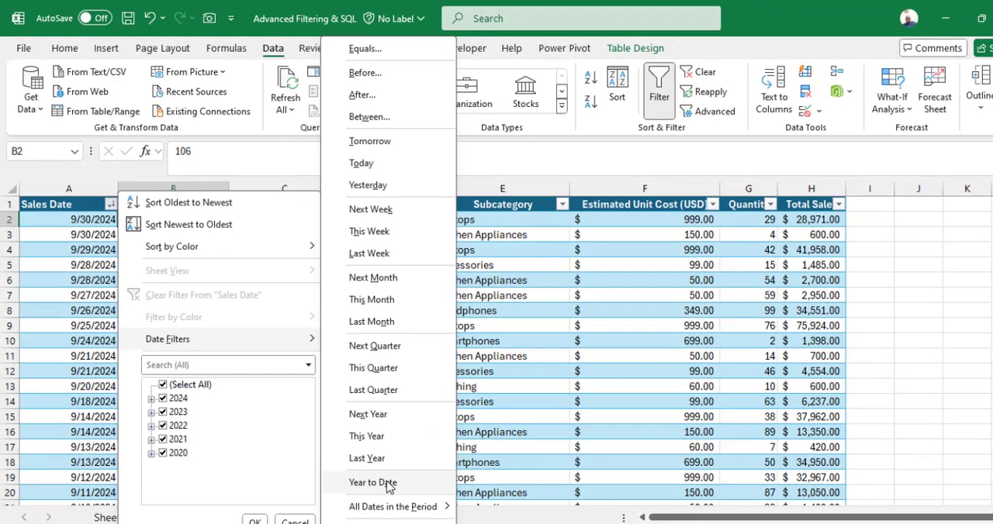
# Filter the Sales Date column to all dates in the period December and review the matching rows across the years
pyautogui.moveTo(433, 523)
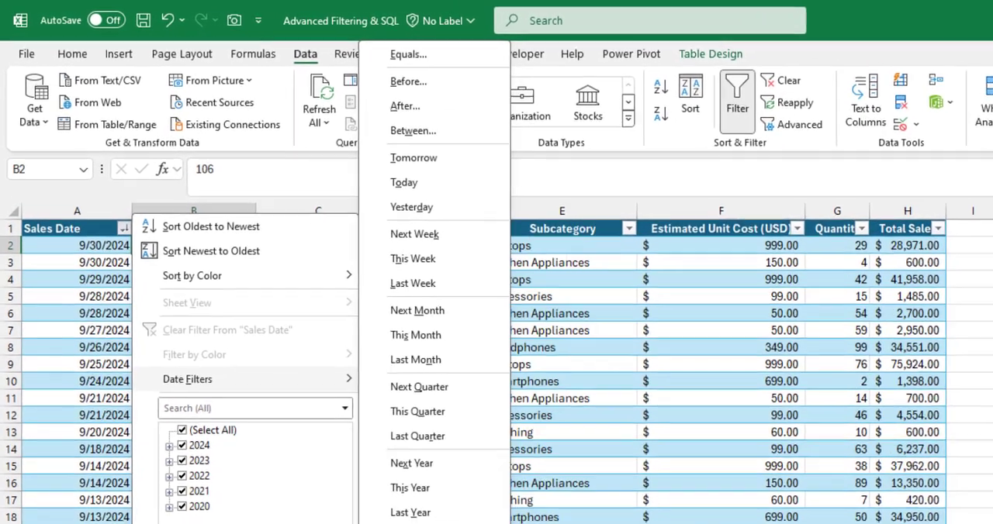
pyautogui.click(368, 458)
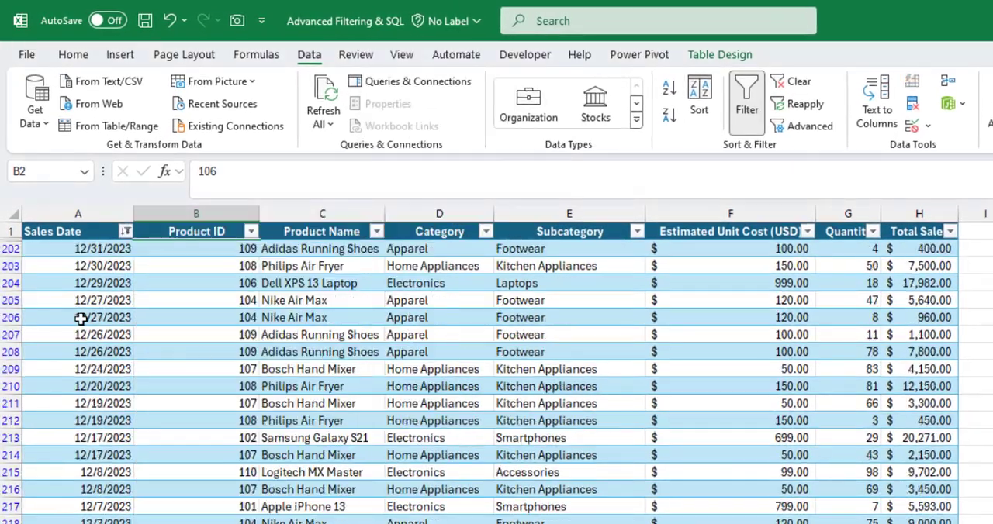
pyautogui.moveTo(122, 250); pyautogui.dragTo(104, 490)
pyautogui.scroll(-15, 104, 471)
pyautogui.moveTo(117, 352); pyautogui.dragTo(113, 403)
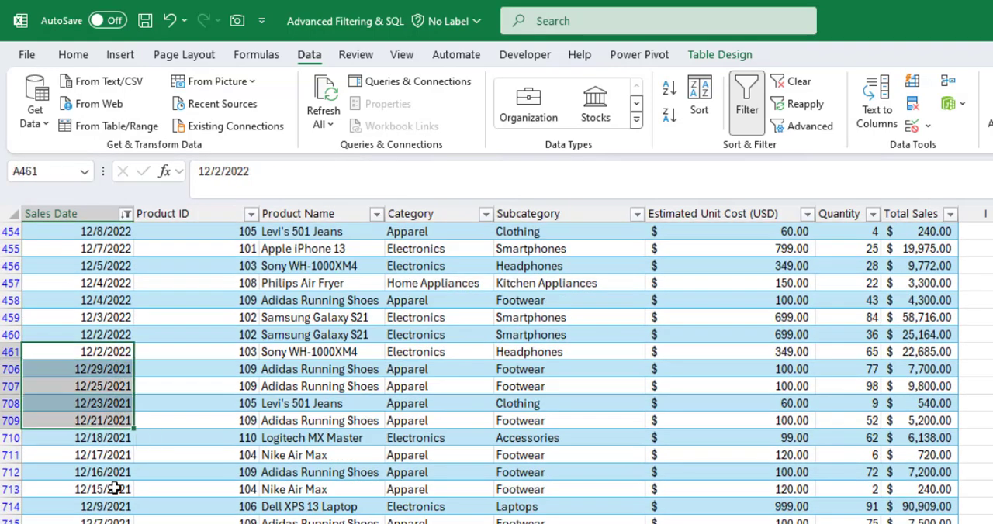
pyautogui.scroll(-5, 115, 481)
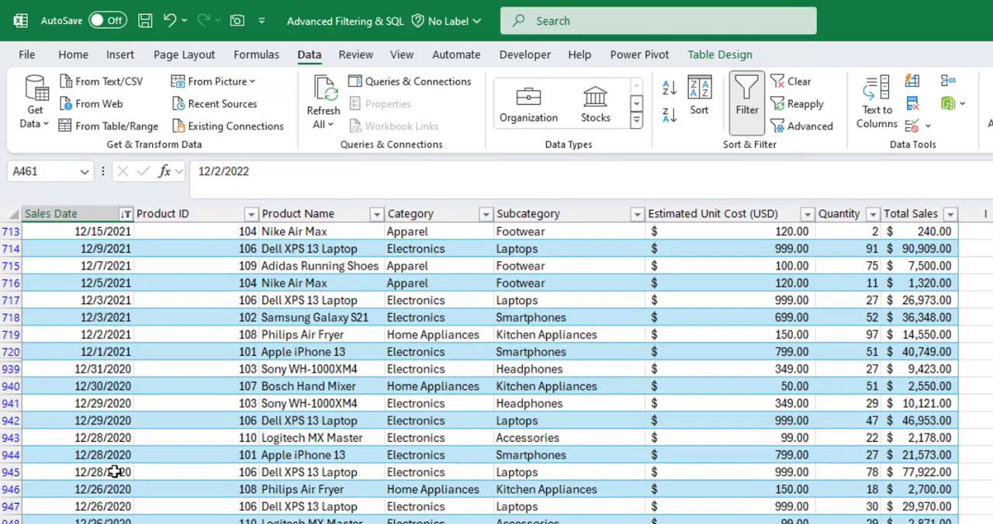
pyautogui.click(96, 419)
# Clear the Sales Date filter and return to the first cell of the table
pyautogui.click(785, 82)
pyautogui.scroll(8, 89, 244)
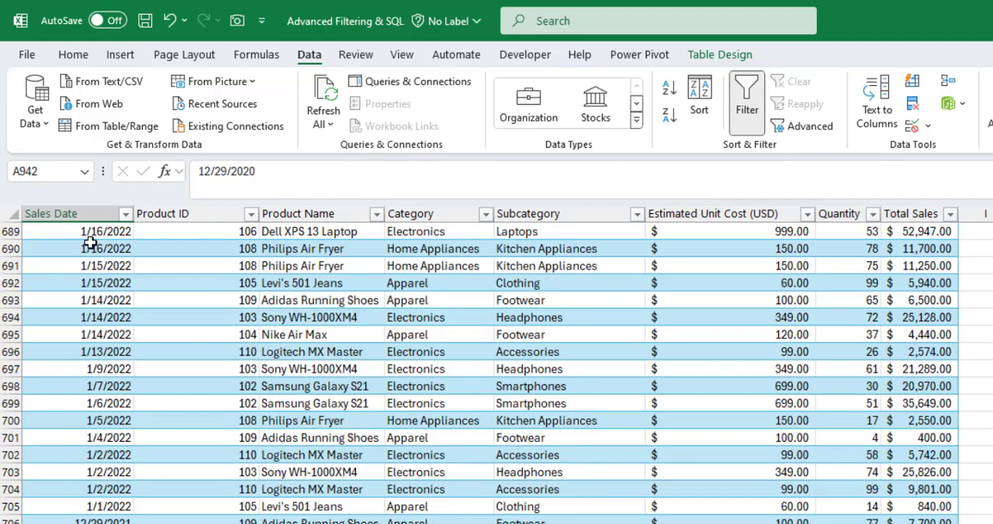
pyautogui.click(91, 244)
pyautogui.hotkey('ctrl', 'Home')
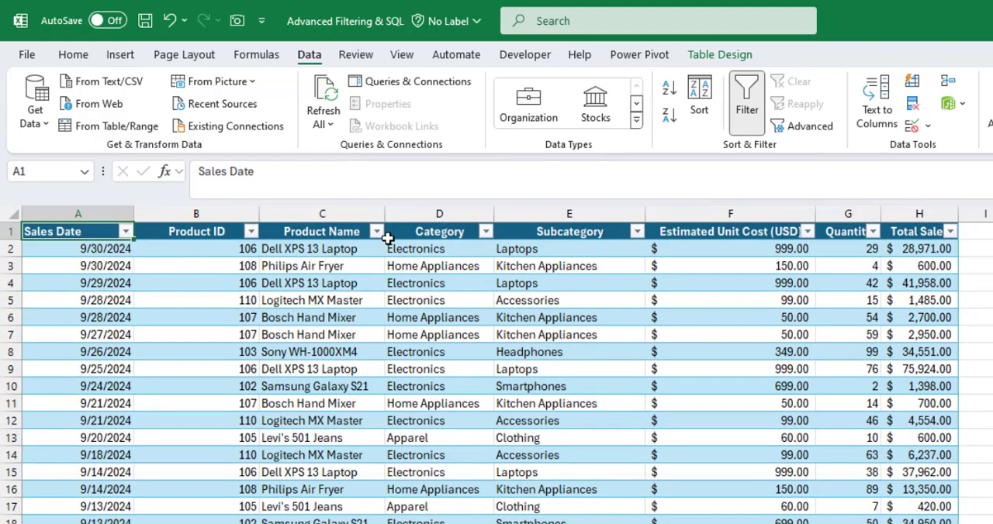
# Filter the Category column so that only Electronics rows are shown
pyautogui.click(470, 225)
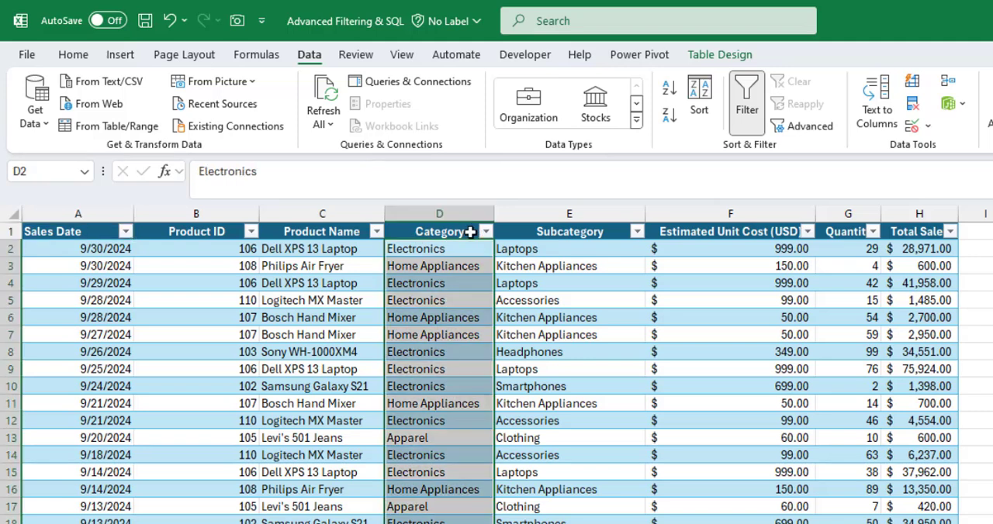
pyautogui.click(470, 233)
pyautogui.click(486, 232)
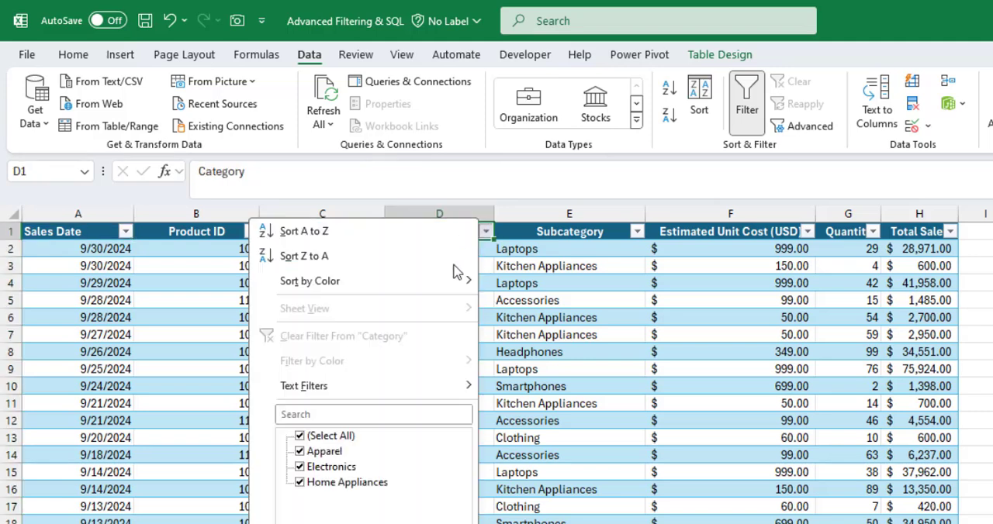
pyautogui.click(333, 436)
pyautogui.click(341, 468)
pyautogui.press('Return')
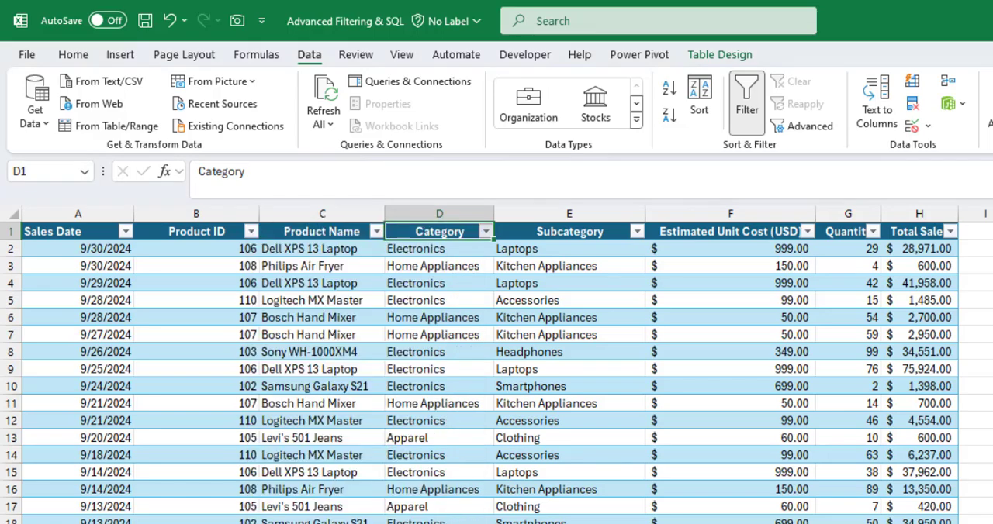
pyautogui.click(452, 302)
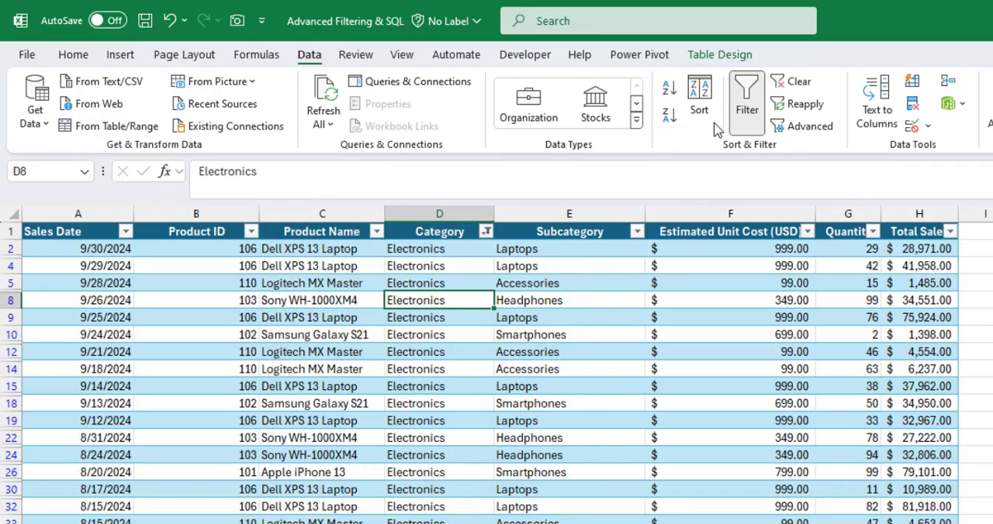
# Remove the Category filter by turning the table's filtering off and on again, with the Total Sales header selected
pyautogui.click(743, 109)
pyautogui.click(900, 231)
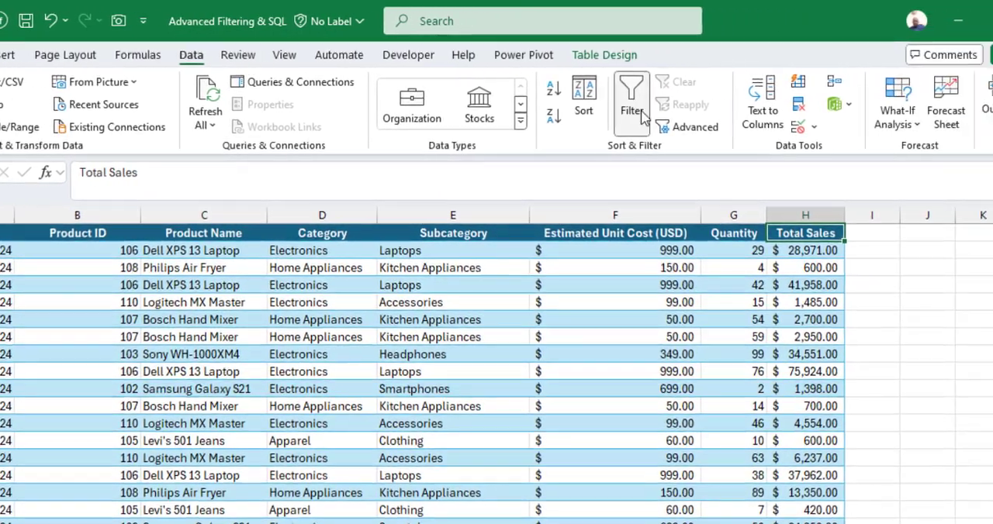
pyautogui.click(641, 115)
# Filter the Total Sales column to values greater than 20000 and check the extent of the filtered rows
pyautogui.click(839, 232)
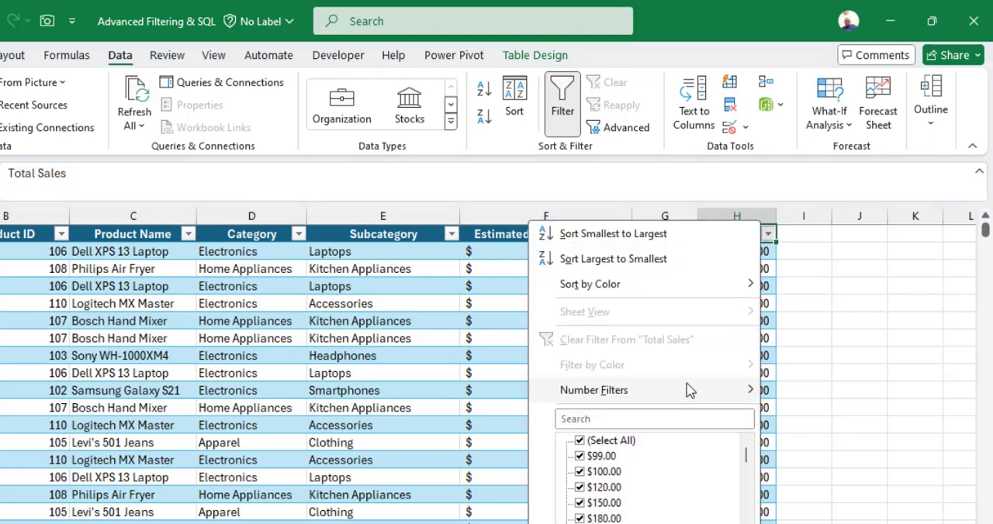
pyautogui.moveTo(689, 390)
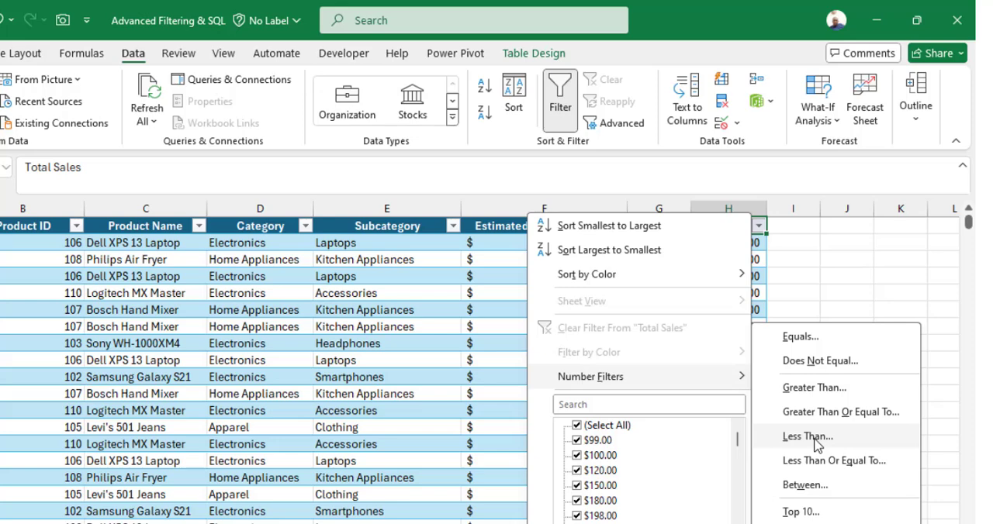
pyautogui.click(816, 388)
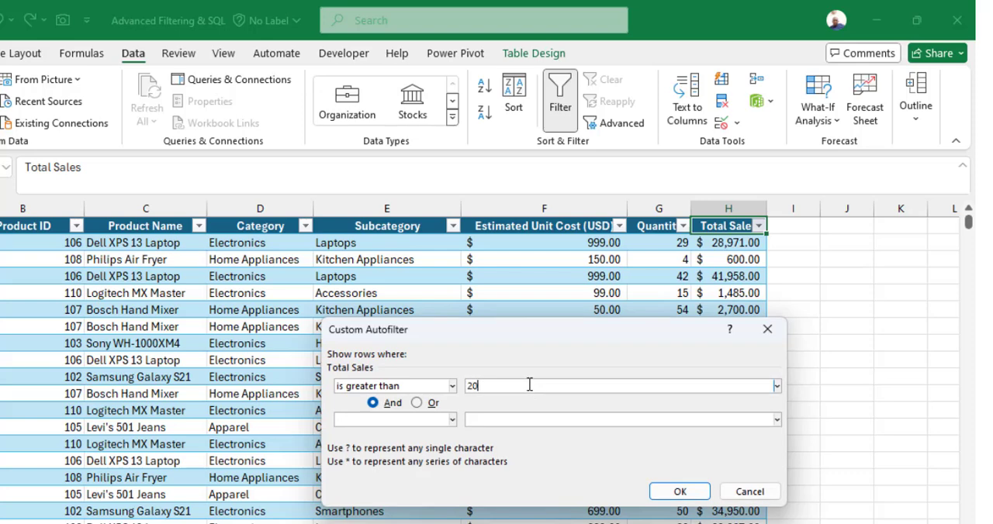
pyautogui.click(672, 492)
pyautogui.click(729, 264)
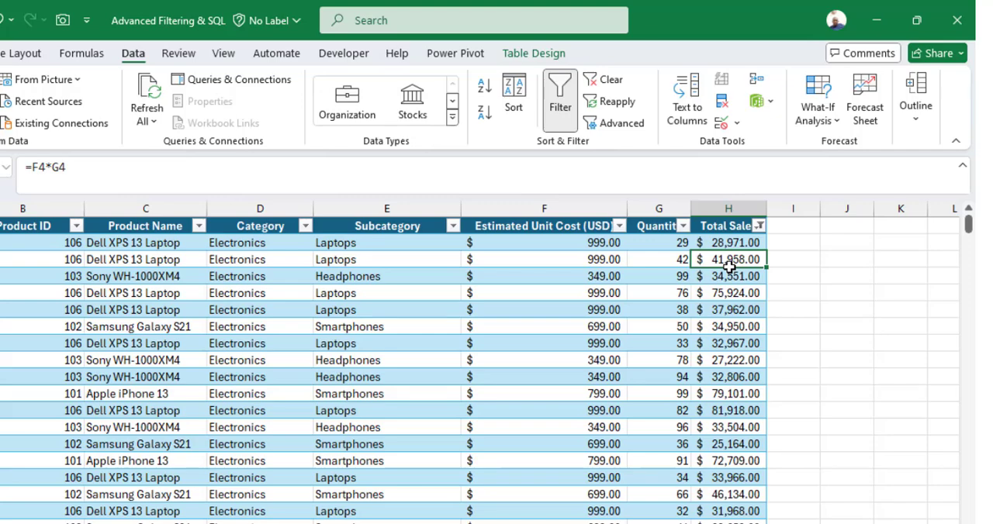
pyautogui.hotkey('ctrl', 'Down')
pyautogui.hotkey('ctrl', 'Up')
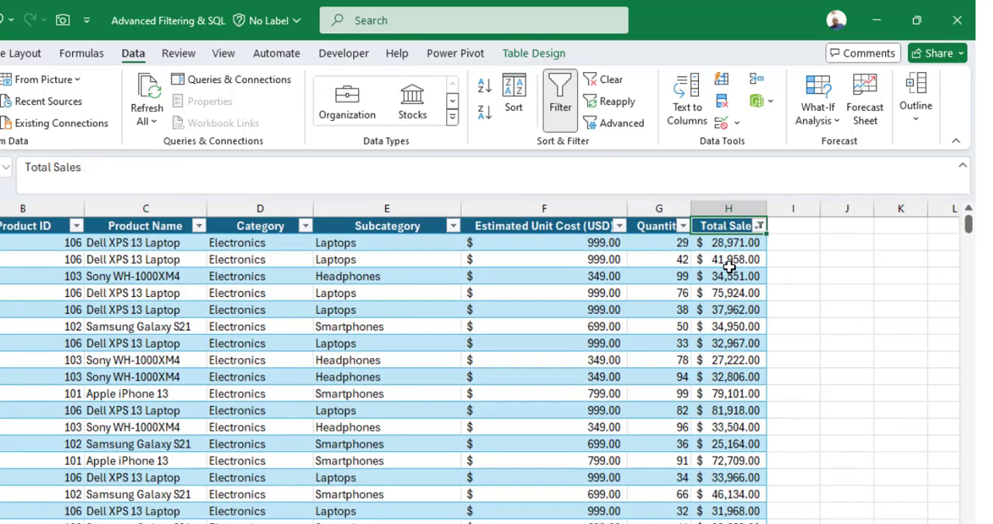
# Clear the Total Sales filter and turn off filtering for the table
pyautogui.click(605, 79)
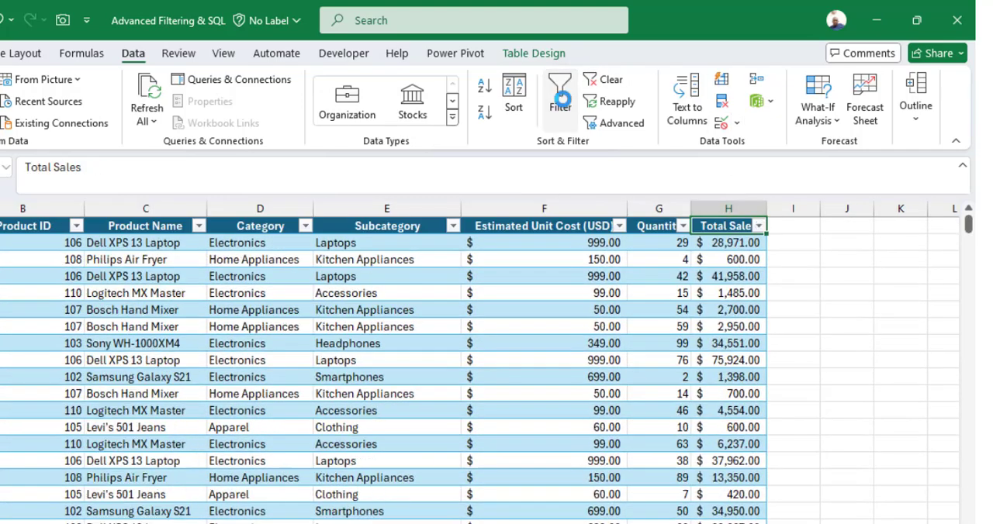
pyautogui.click(560, 101)
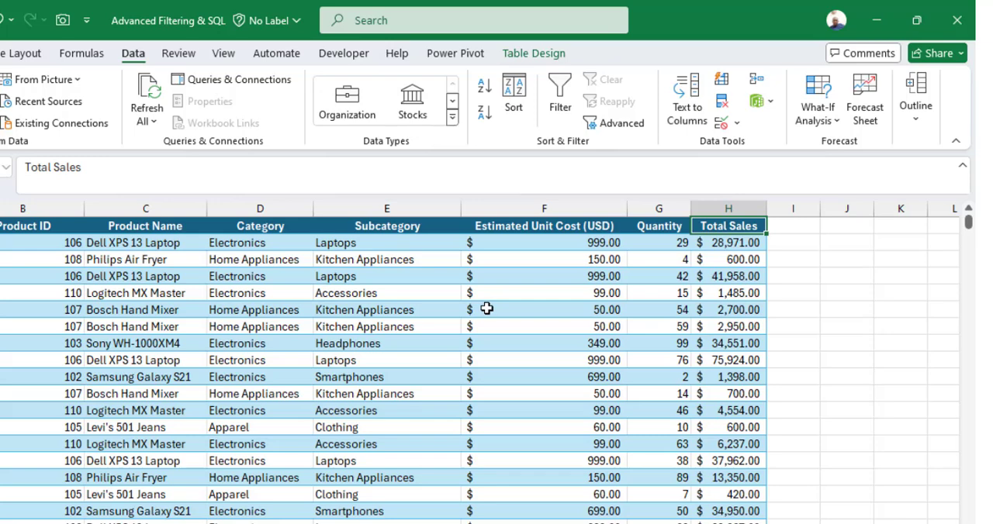
pyautogui.click(287, 244)
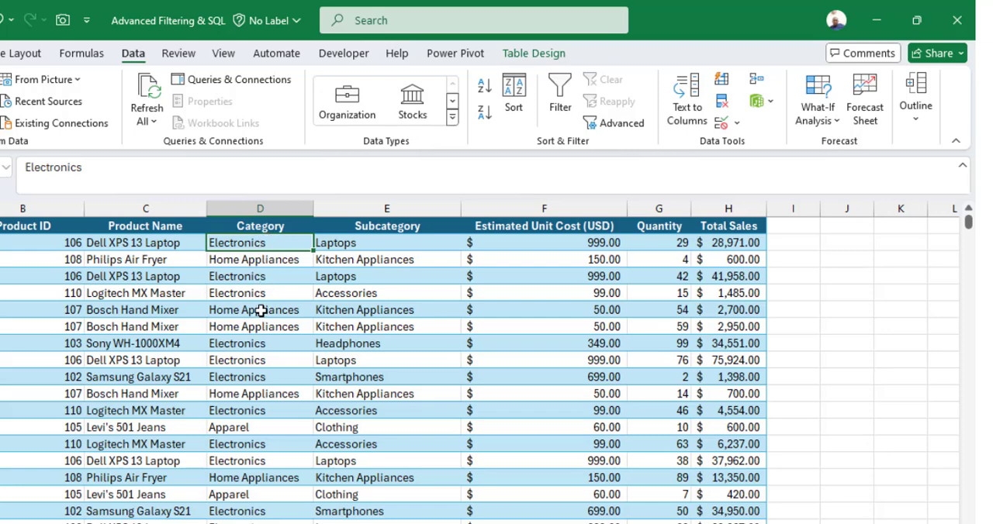
# Turn filtering back on, limit the Category column to Electronics, and select the filtered table data
pyautogui.click(294, 225)
pyautogui.click(560, 101)
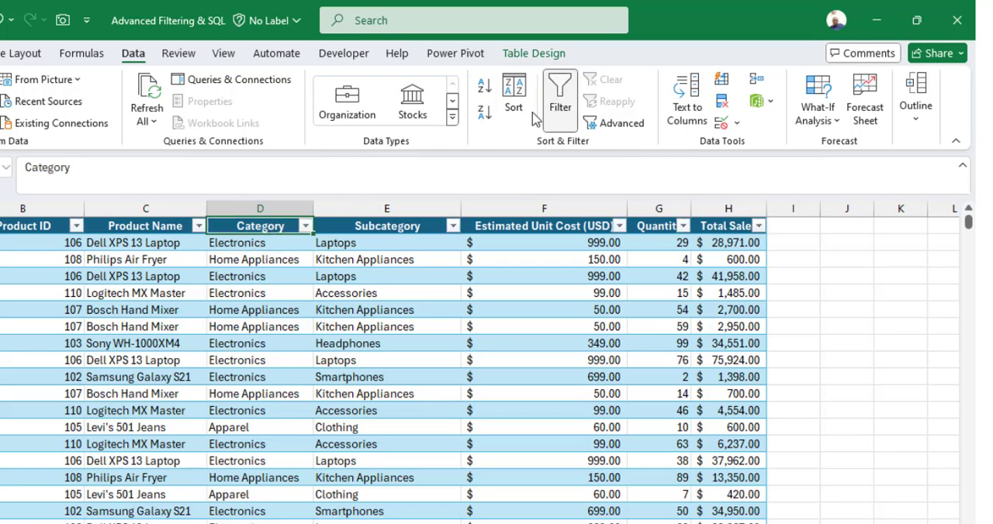
pyautogui.click(306, 225)
pyautogui.click(148, 426)
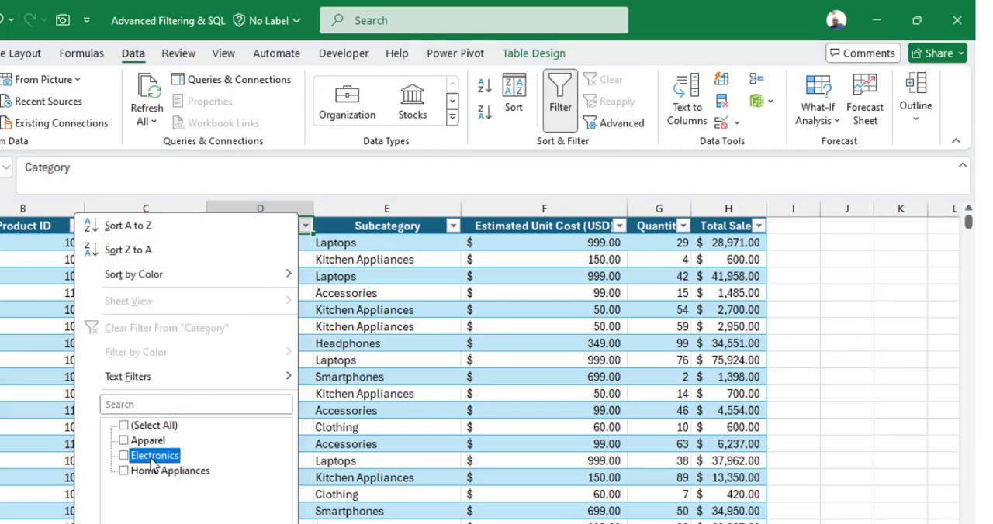
pyautogui.press('Return')
pyautogui.click(166, 361)
pyautogui.hotkey('ctrl', 'a')
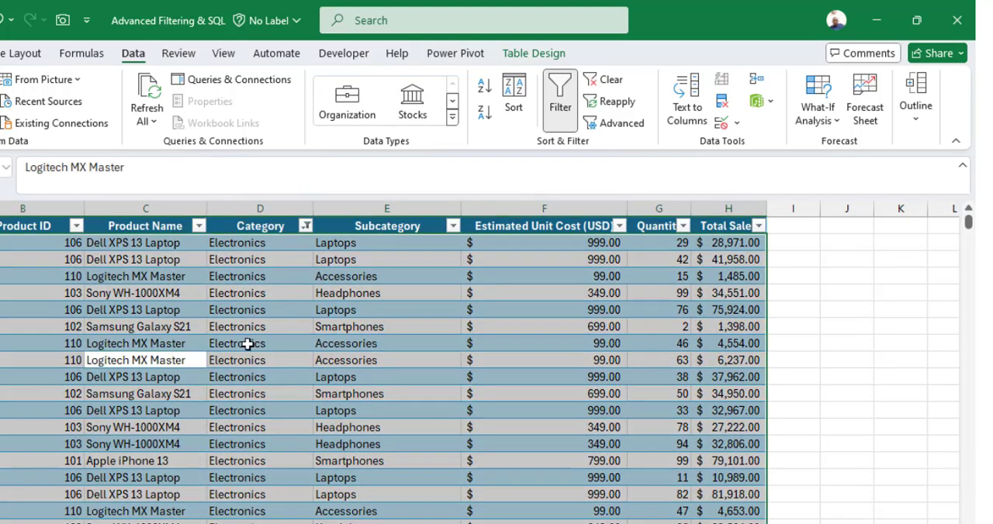
# Remove the Electronics filter by turning off filtering for the table
pyautogui.click(255, 295)
pyautogui.click(560, 101)
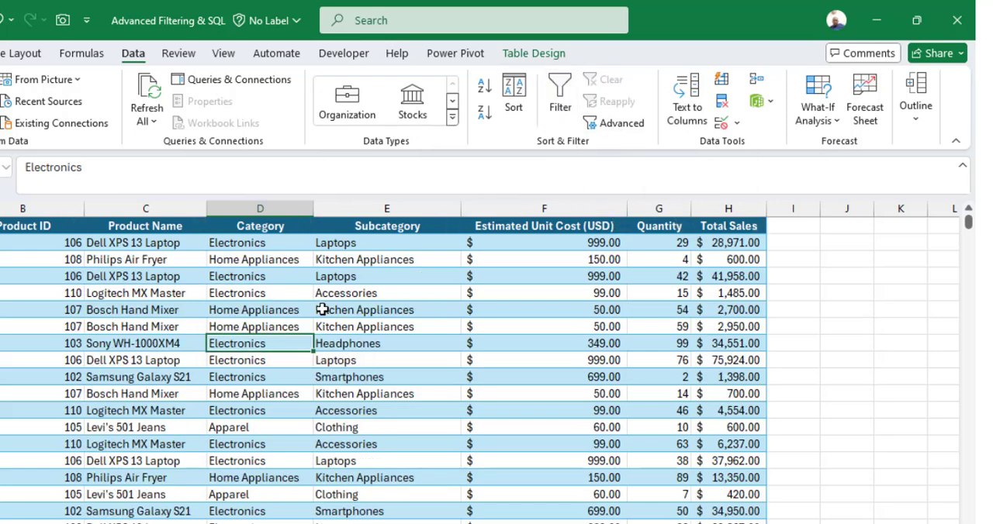
# Define a workbook-scoped name beginning with MyS that refers to the entire sales table, headers included
pyautogui.click(251, 230)
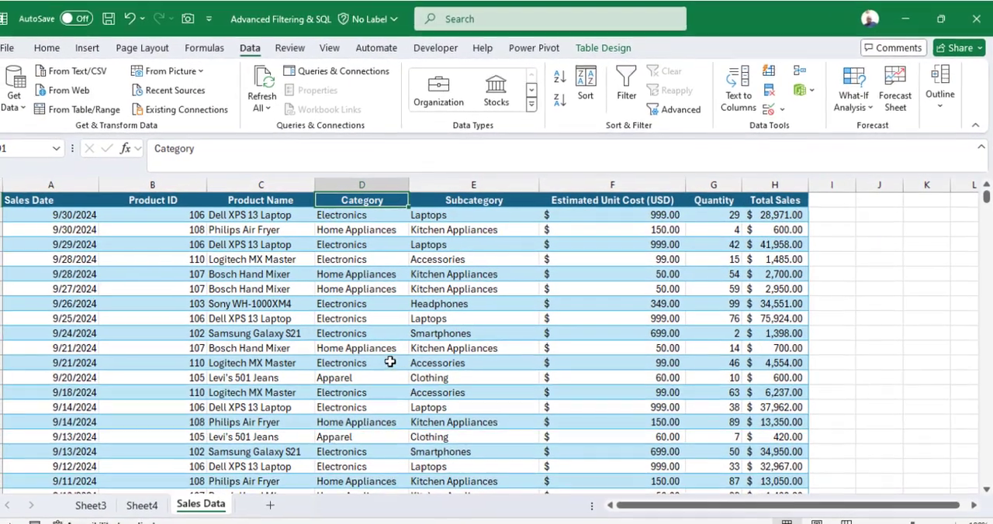
pyautogui.hotkey('ctrl', 'a')
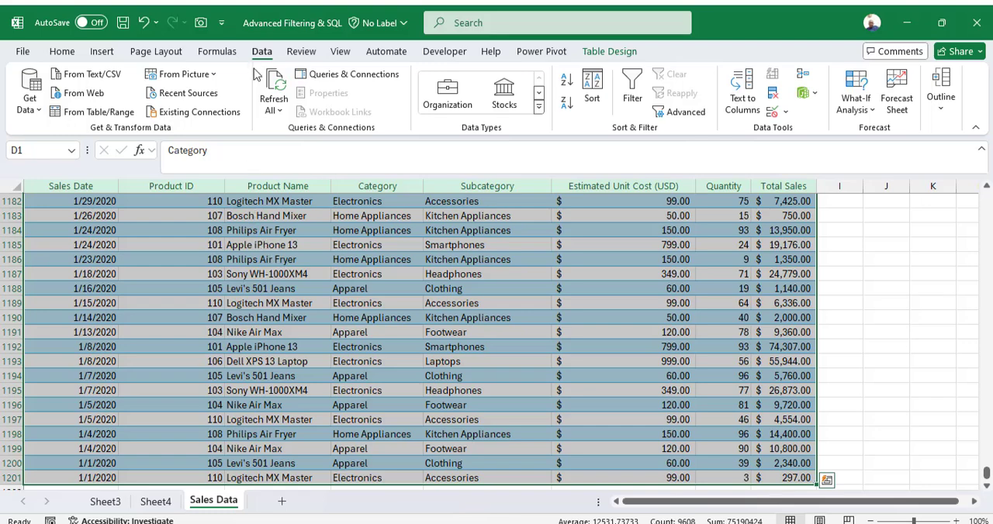
pyautogui.click(218, 51)
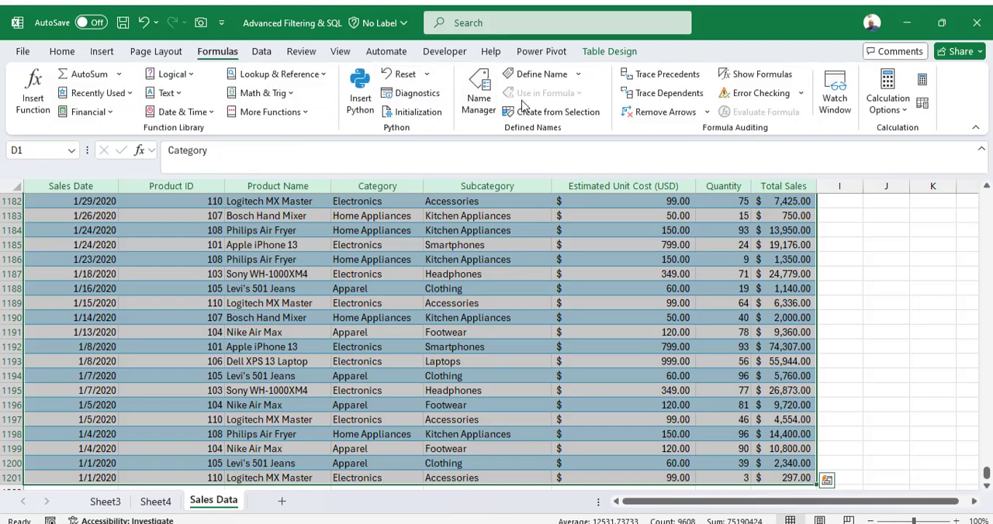
pyautogui.click(541, 75)
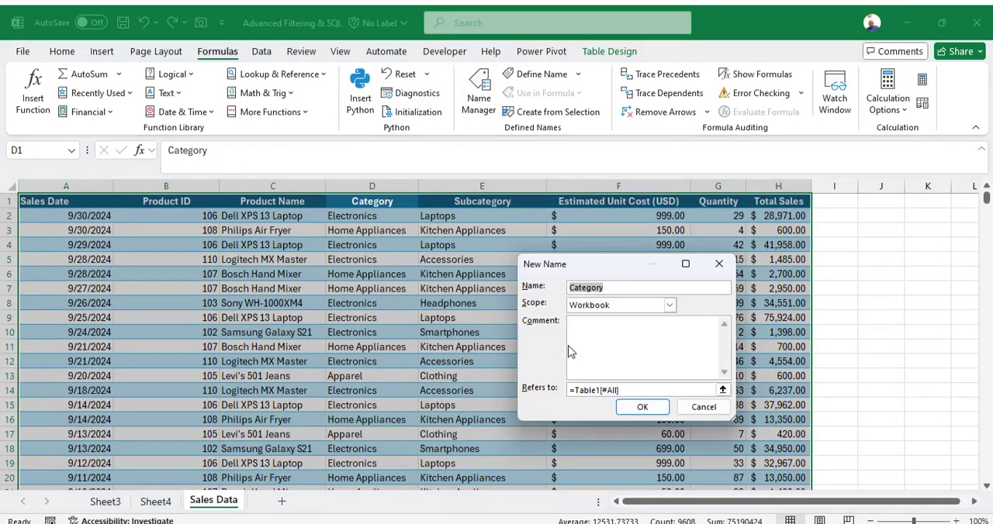
pyautogui.write('MySalesData')
pyautogui.click(642, 407)
pyautogui.click(383, 261)
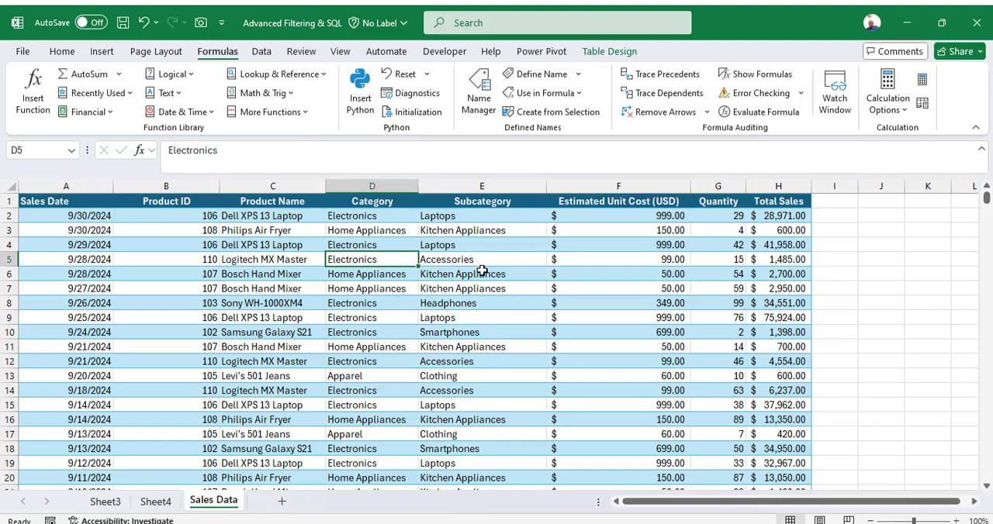
# Copy the Category header and its Electronics entry from D1:D2 to J1:J2 and fit column J to its contents
pyautogui.moveTo(384, 201); pyautogui.dragTo(384, 212)
pyautogui.hotkey('ctrl', 'c')
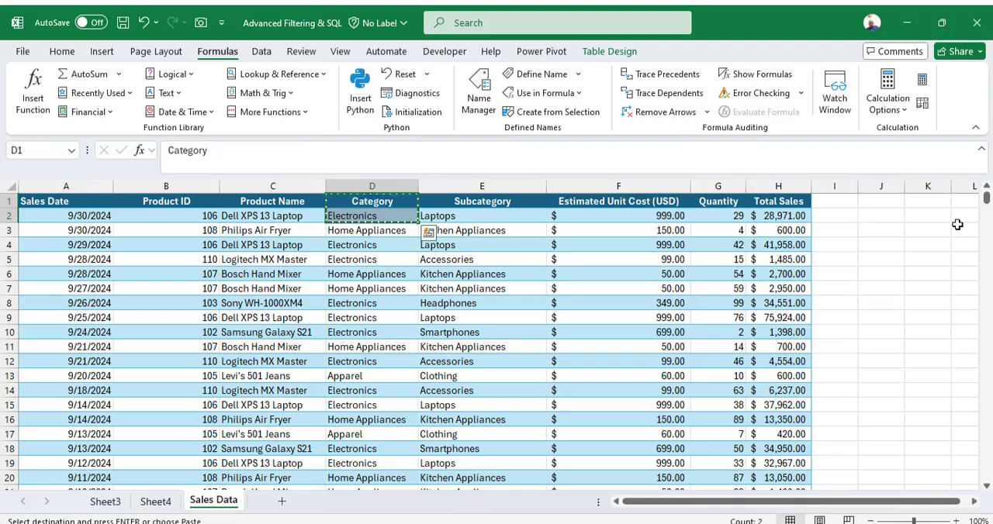
pyautogui.click(894, 200)
pyautogui.hotkey('ctrl', 'v')
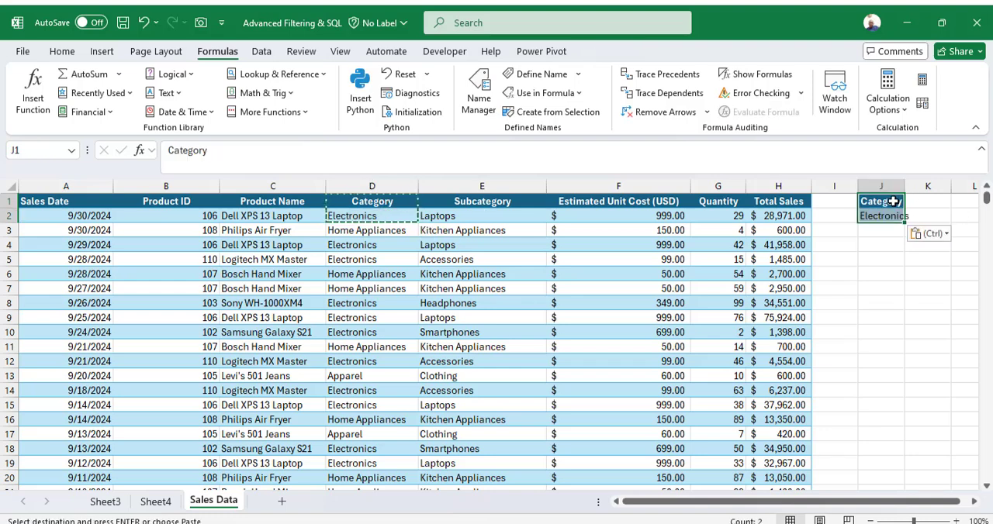
pyautogui.doubleClick(904, 186)
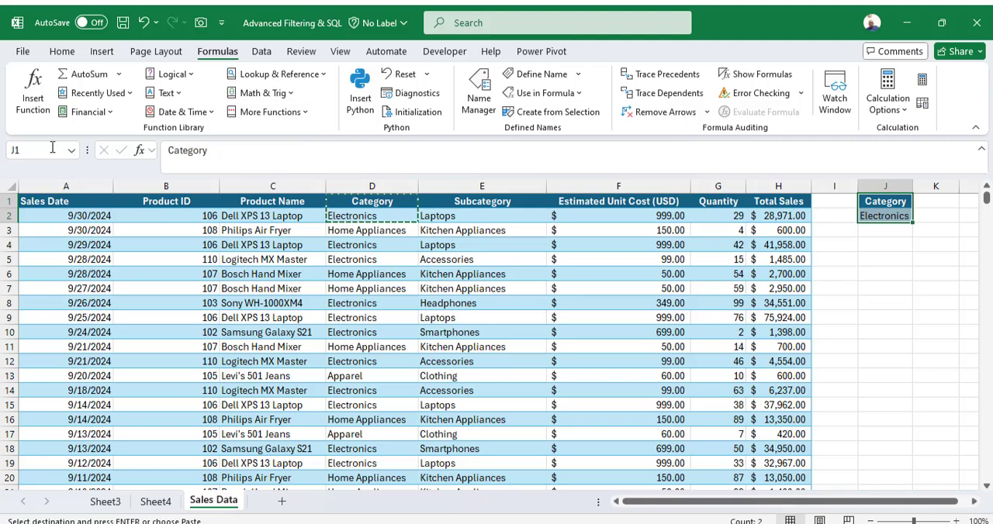
# Name the criteria range J1:J2 MyCriteria
pyautogui.write('MyCriteria')
pyautogui.press('Return')
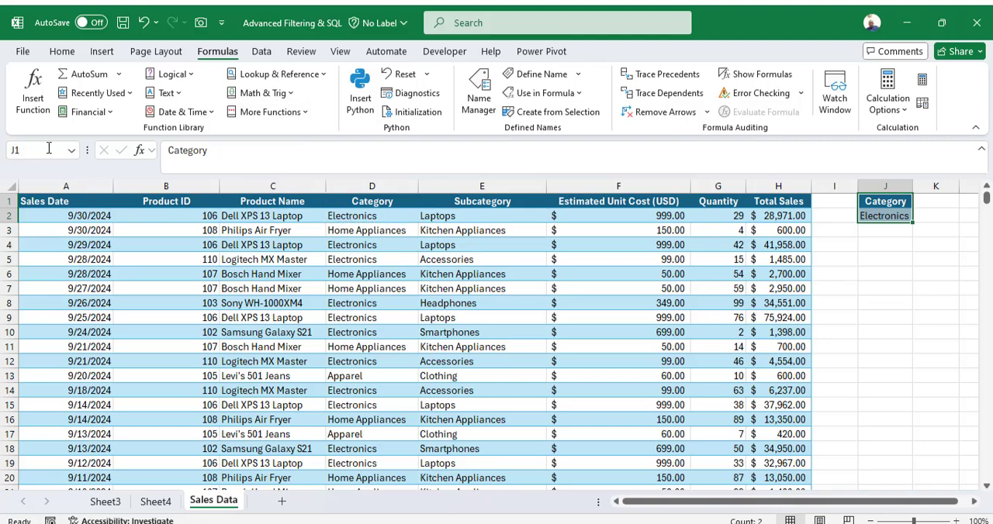
# Add a new worksheet after Sales Data and return to the Sales Data sheet
pyautogui.click(241, 347)
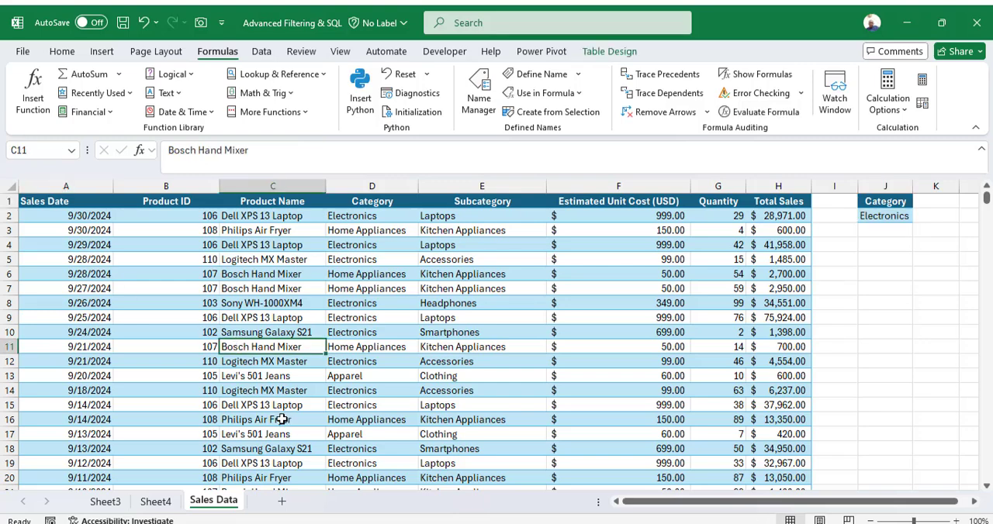
pyautogui.click(281, 502)
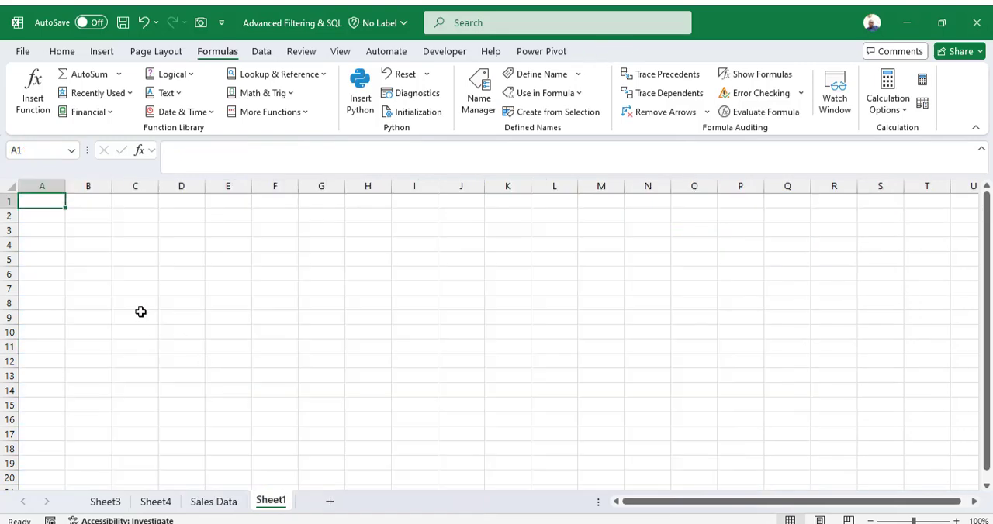
pyautogui.click(208, 502)
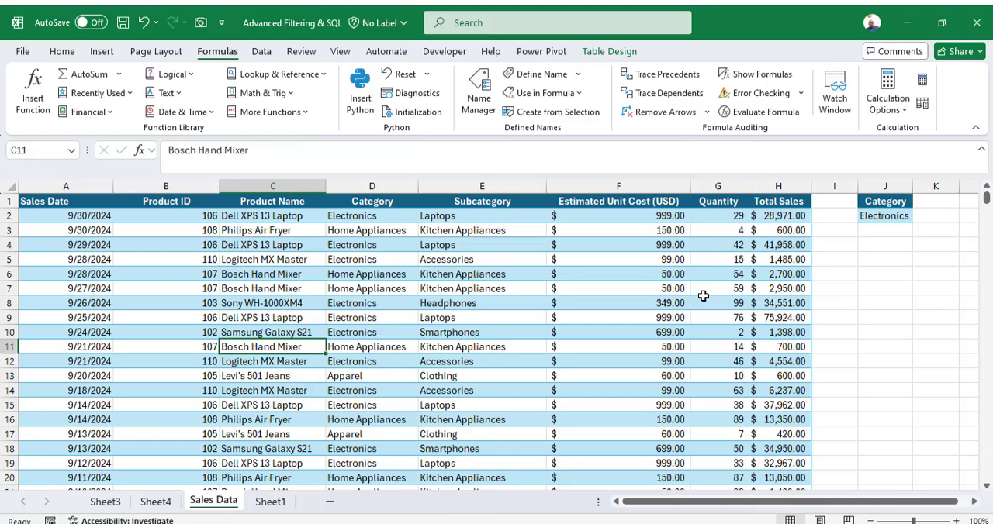
# On Sheet1, start an Advanced Filter that copies results to another location, with MySalesData as the list range
pyautogui.click(889, 220)
pyautogui.click(270, 503)
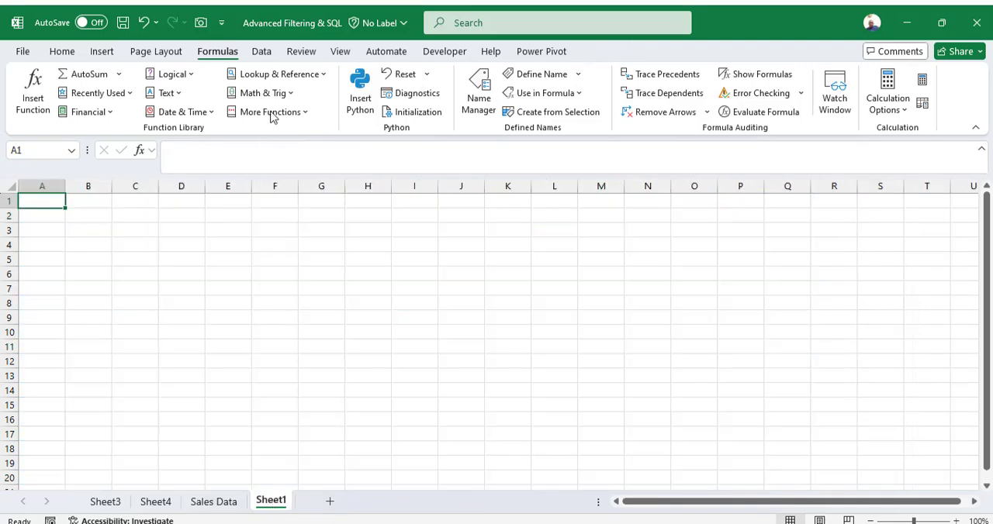
pyautogui.click(264, 53)
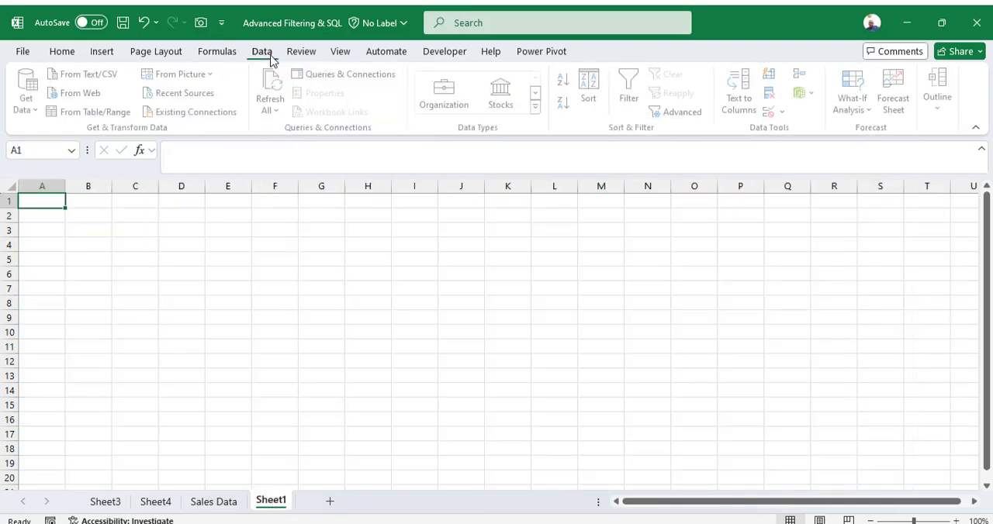
pyautogui.click(688, 114)
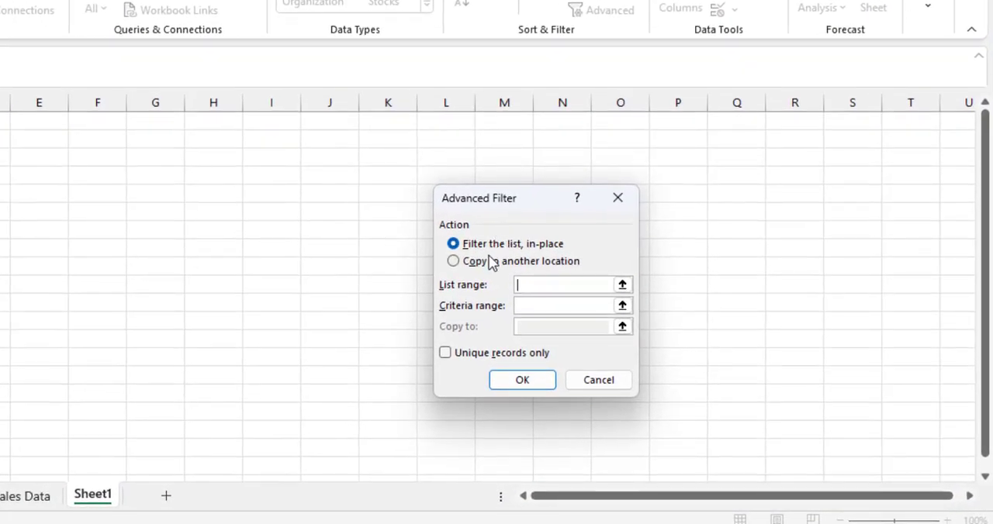
pyautogui.click(492, 264)
pyautogui.click(543, 286)
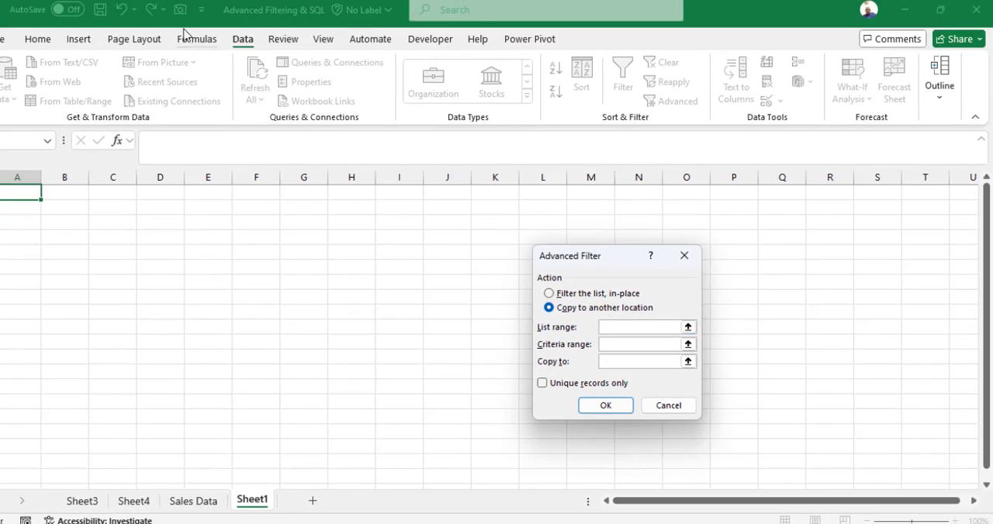
pyautogui.click(185, 40)
pyautogui.click(527, 83)
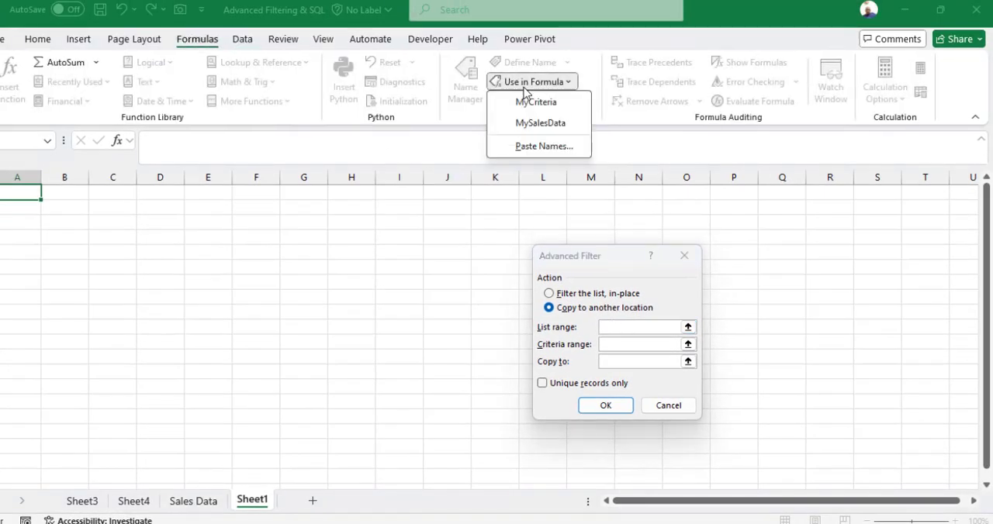
pyautogui.click(529, 125)
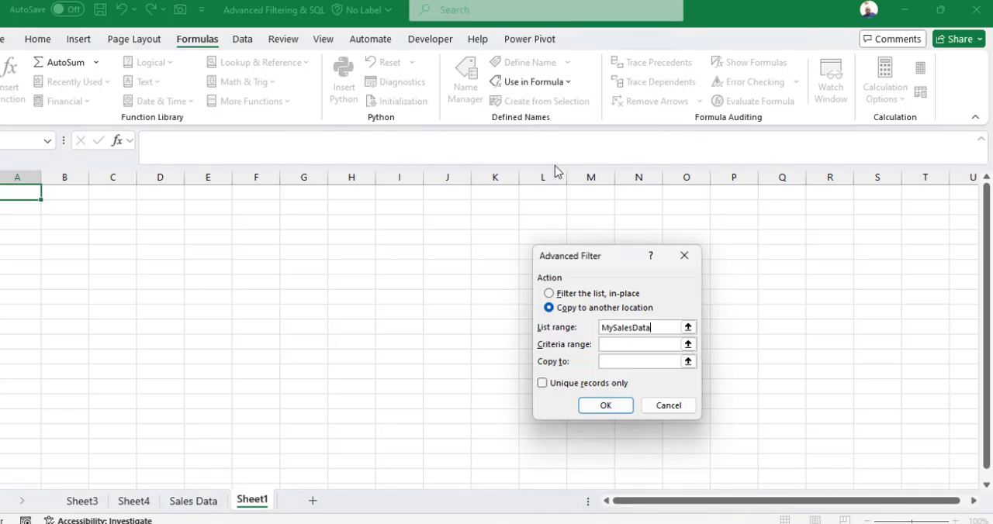
# Set MyCriteria as the criteria range and Sheet1 cell A1 as the copy destination, and run the filter
pyautogui.click(543, 83)
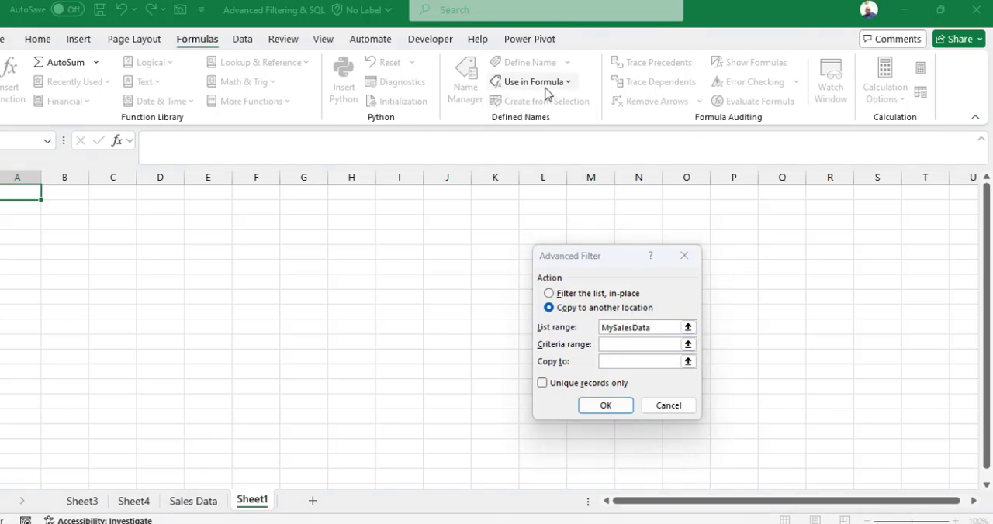
pyautogui.click(545, 104)
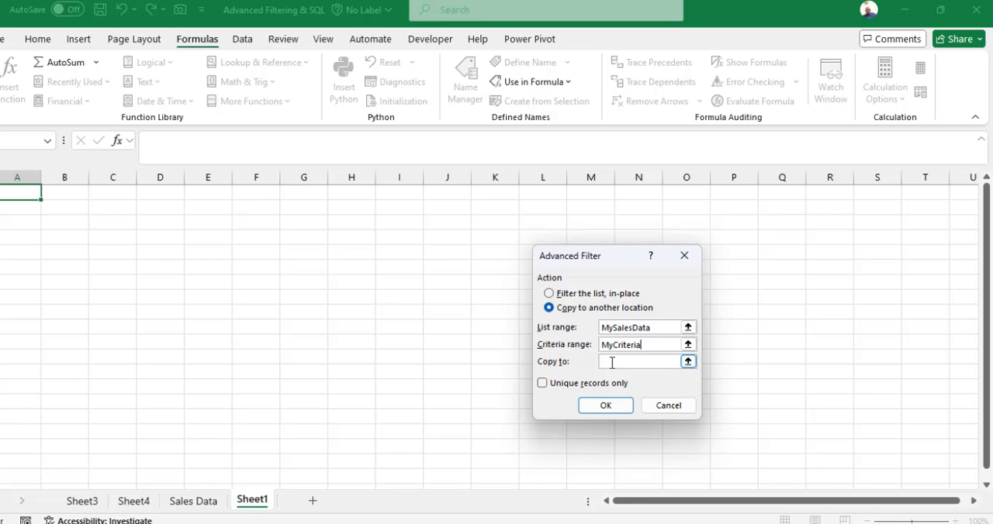
pyautogui.click(27, 198)
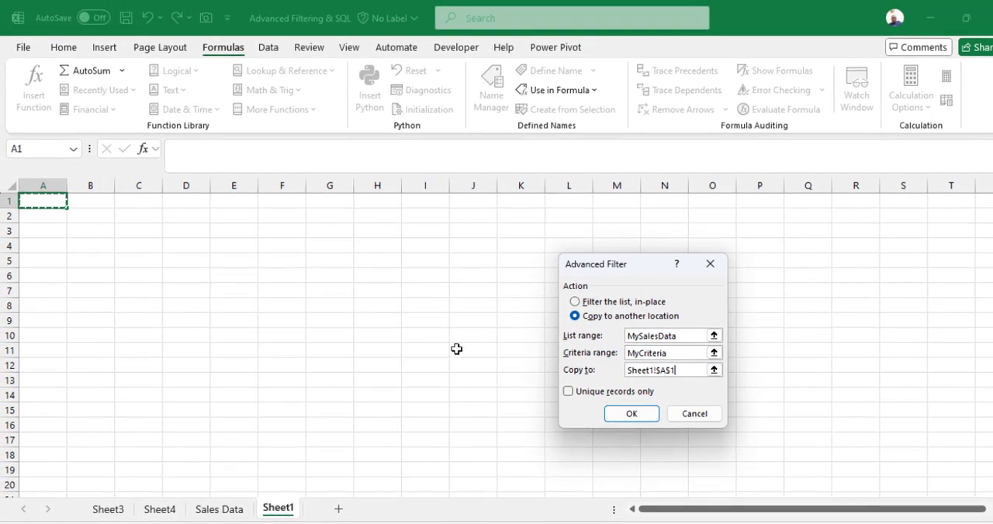
pyautogui.click(631, 415)
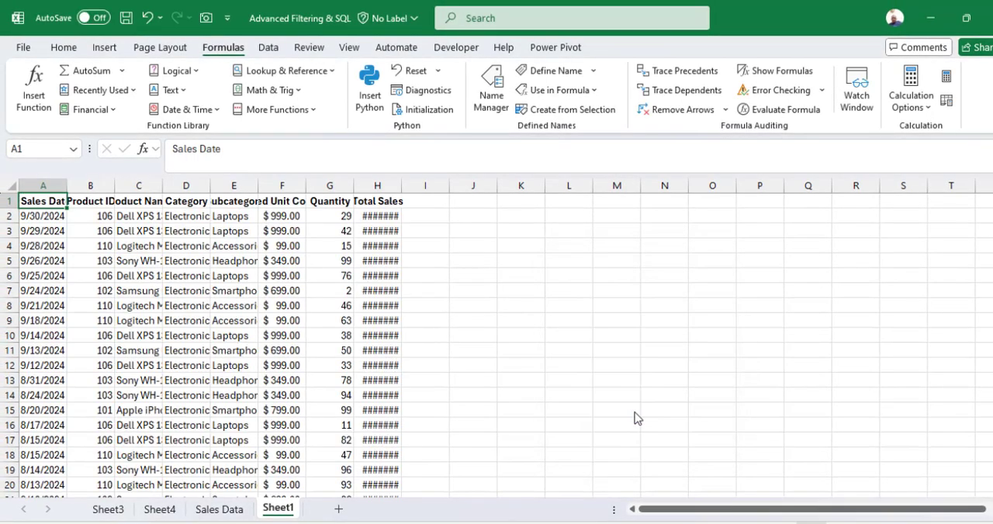
# Widen columns A to H of the extracted records to about 16 characters and check the Category column down to its last row
pyautogui.moveTo(60, 189)
pyautogui.mouseDown()
pyautogui.moveTo(388, 189)
pyautogui.moveTo(359, 188)
pyautogui.mouseUp()
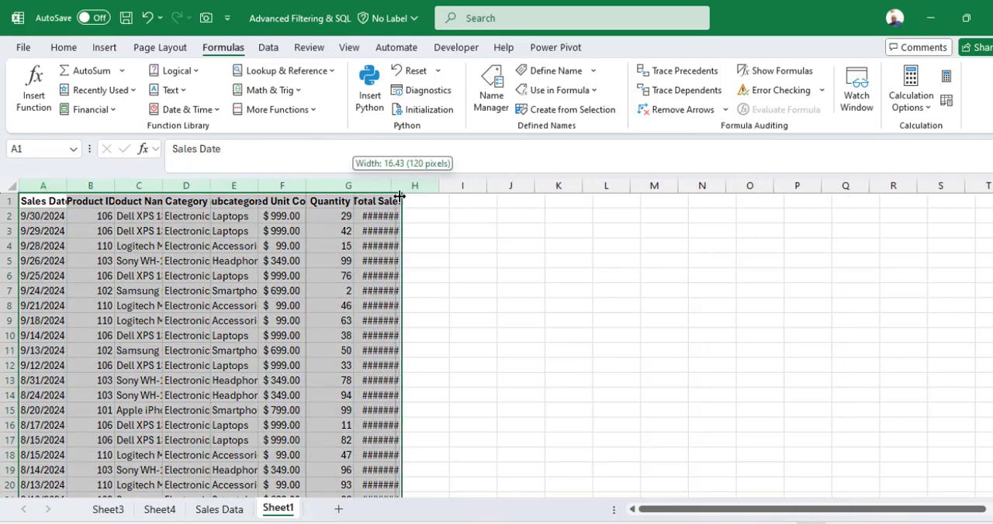
pyautogui.doubleClick(358, 187)
pyautogui.click(310, 290)
pyautogui.click(440, 216)
pyautogui.click(359, 216)
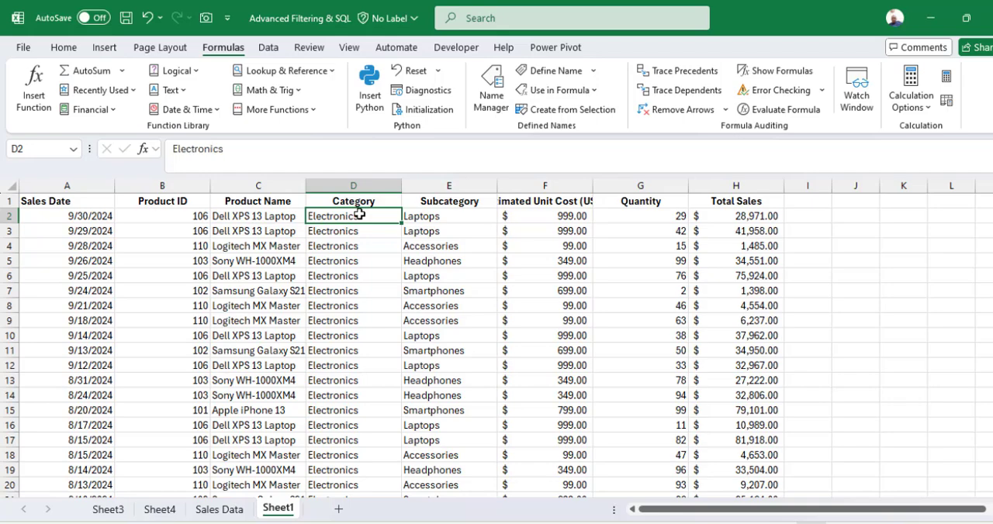
pyautogui.hotkey('ctrl', 'Down')
pyautogui.hotkey('ctrl', 'Up')
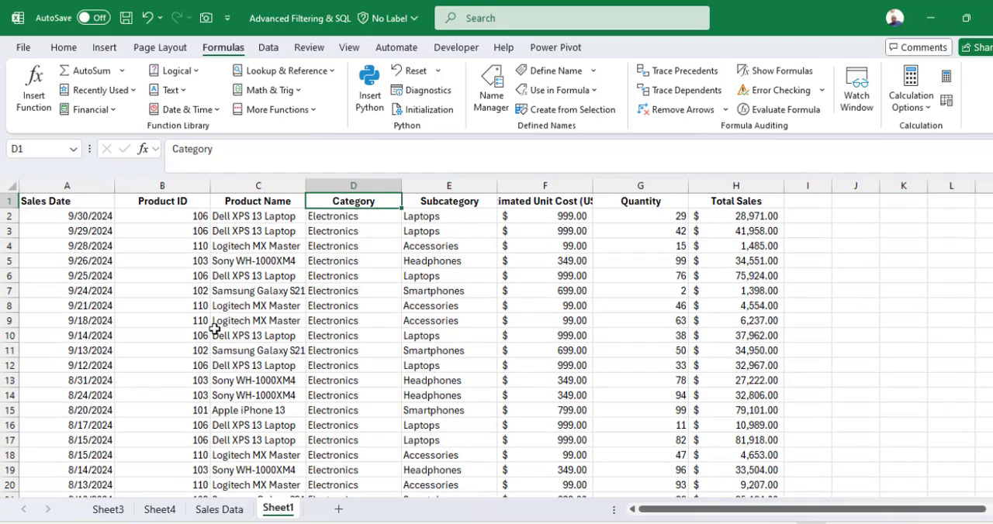
pyautogui.click(73, 205)
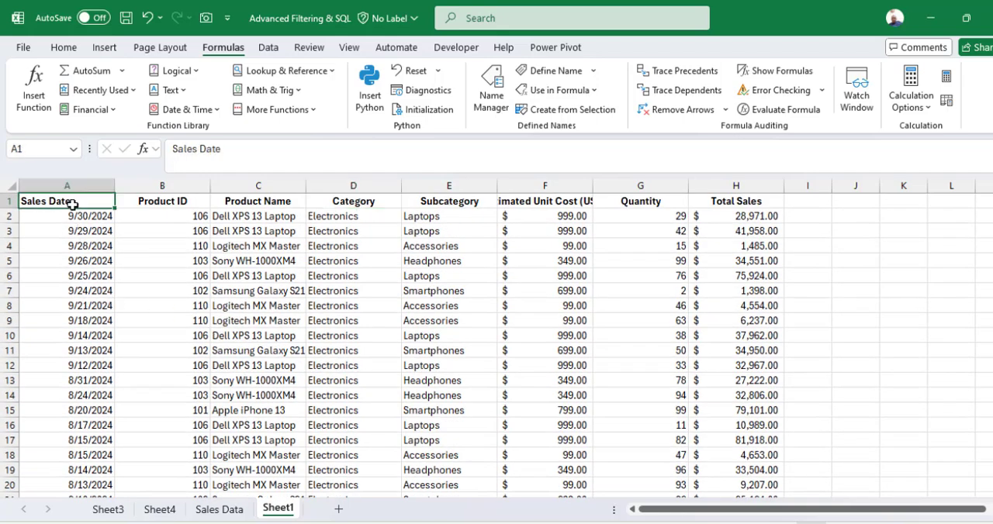
# On the Sales Data sheet, copy the Sales Date header from A1 into K1 and L1 and widen columns K and L to fit
pyautogui.click(218, 509)
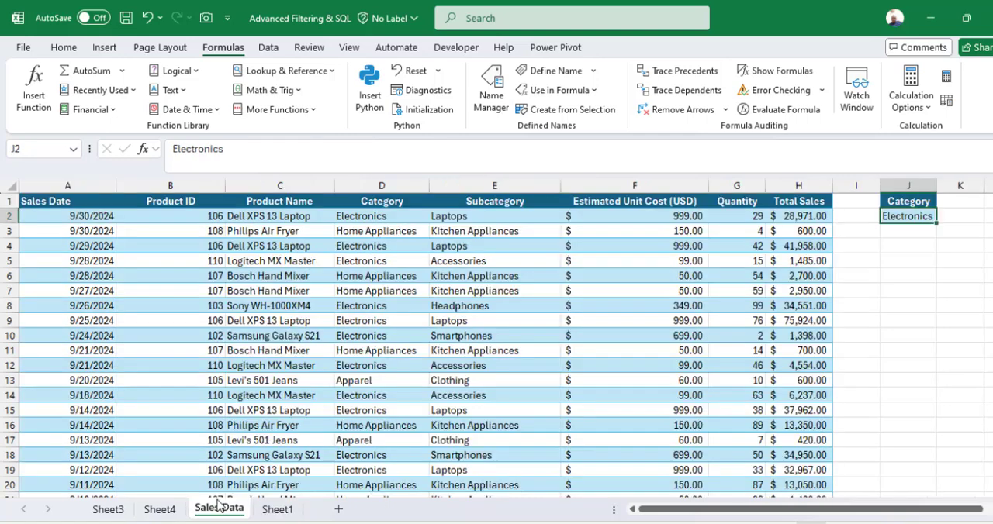
pyautogui.click(81, 200)
pyautogui.hotkey('ctrl', 'c')
pyautogui.click(953, 201)
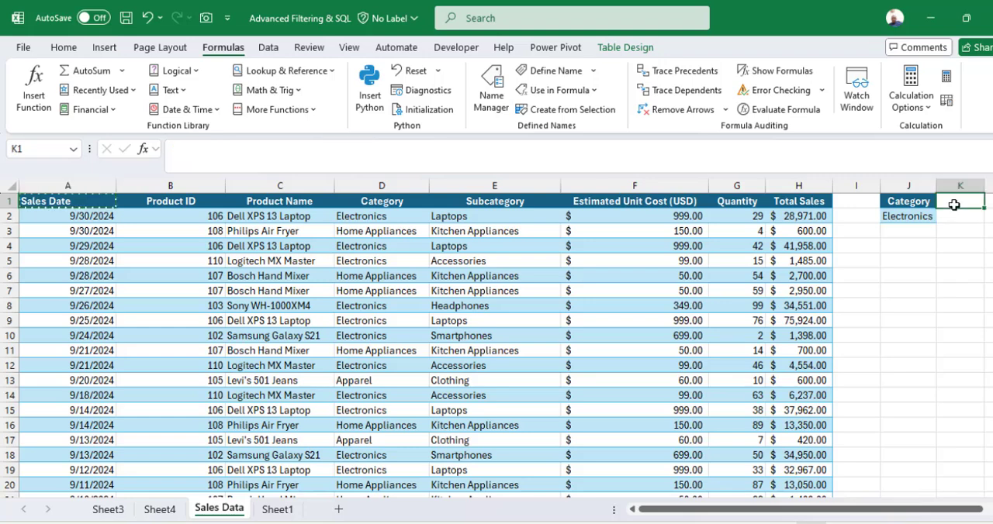
pyautogui.hotkey('ctrl', 'v')
pyautogui.press('Right')
pyautogui.hotkey('ctrl', 'v')
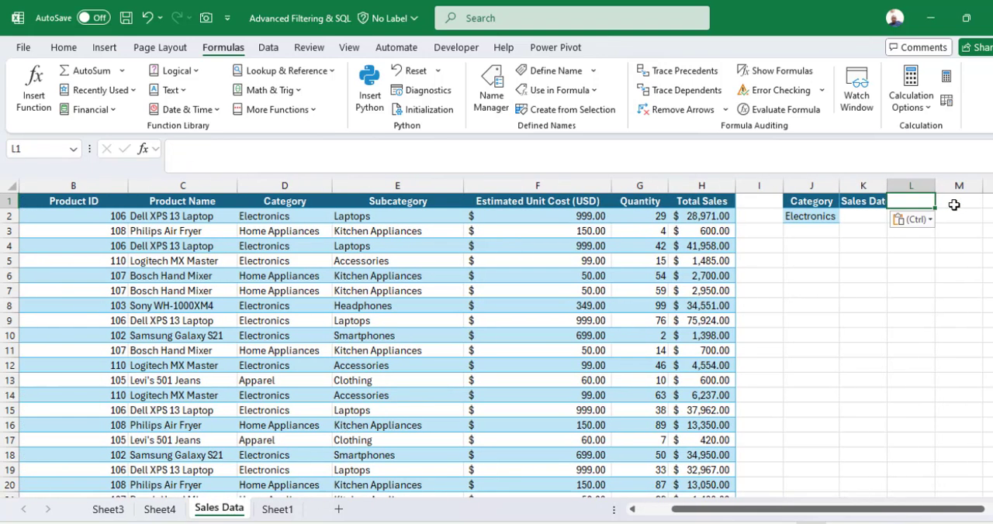
pyautogui.moveTo(877, 186)
pyautogui.mouseDown()
pyautogui.moveTo(911, 188)
pyautogui.moveTo(892, 186)
pyautogui.mouseUp()
pyautogui.doubleClick(892, 186)
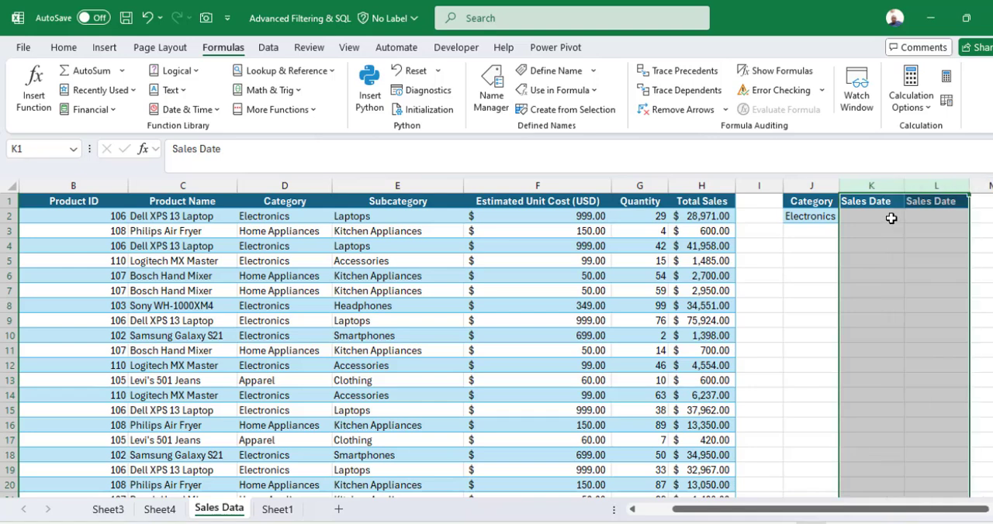
# Enter the date criteria >=1/1/2022 in K2 and <=12/31/2022 in L2, and name the range J1:L2 Criteria2
pyautogui.click(892, 219)
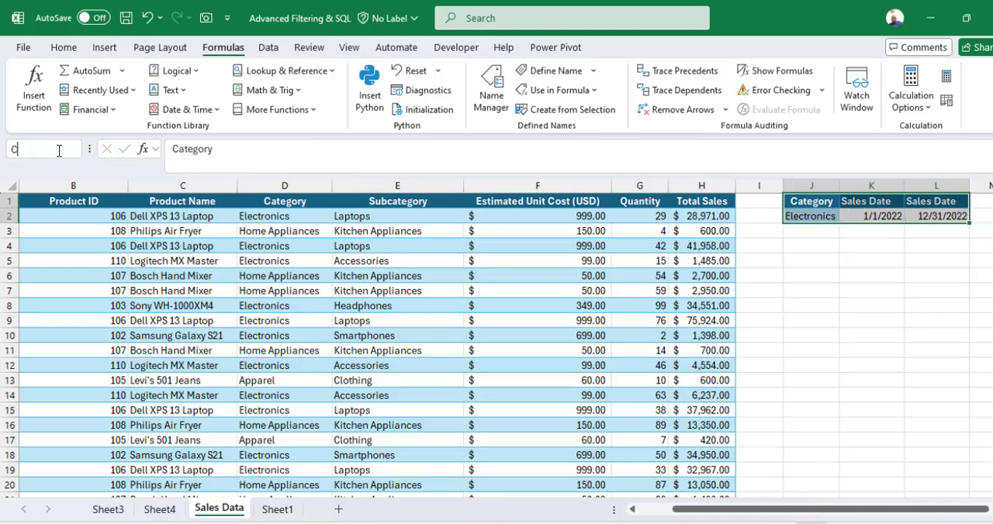
pyautogui.click(870, 215)
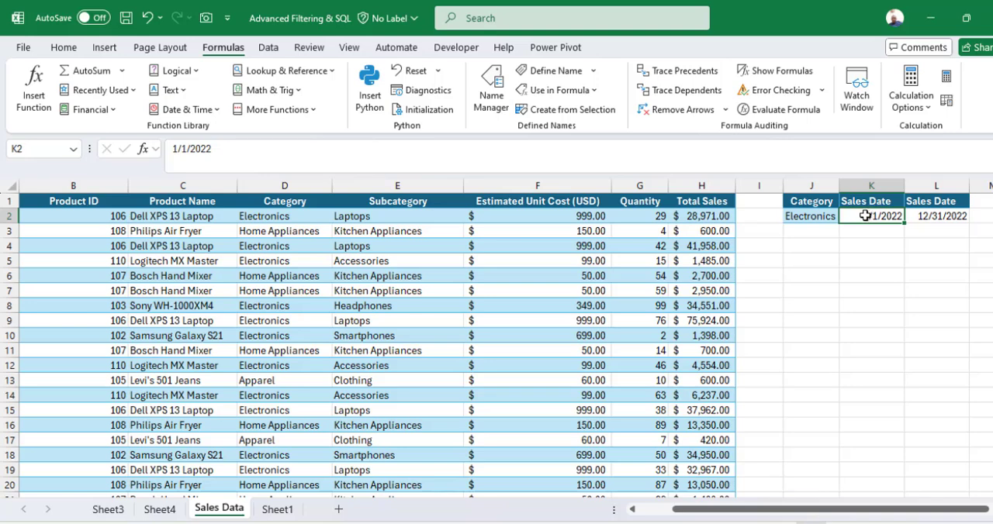
pyautogui.doubleClick(865, 216)
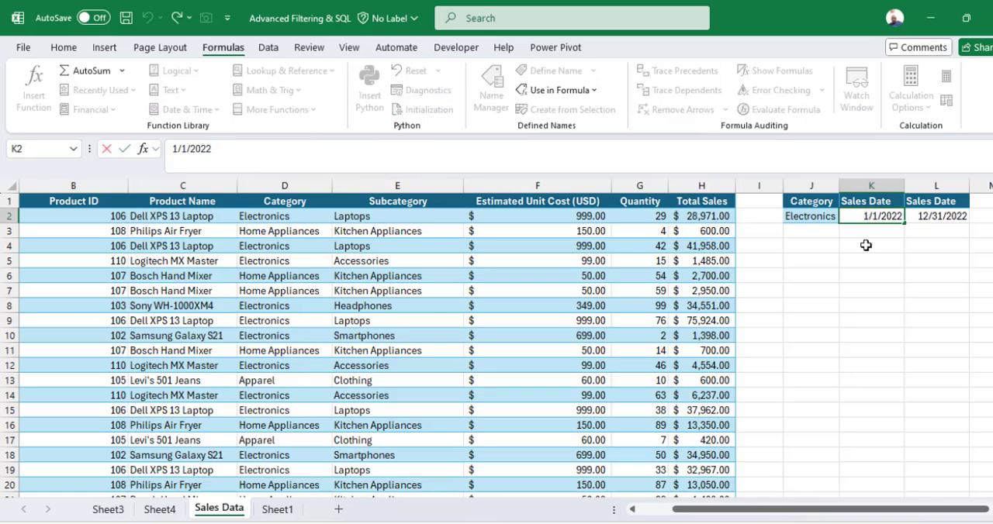
pyautogui.write('>=')
pyautogui.click(930, 217)
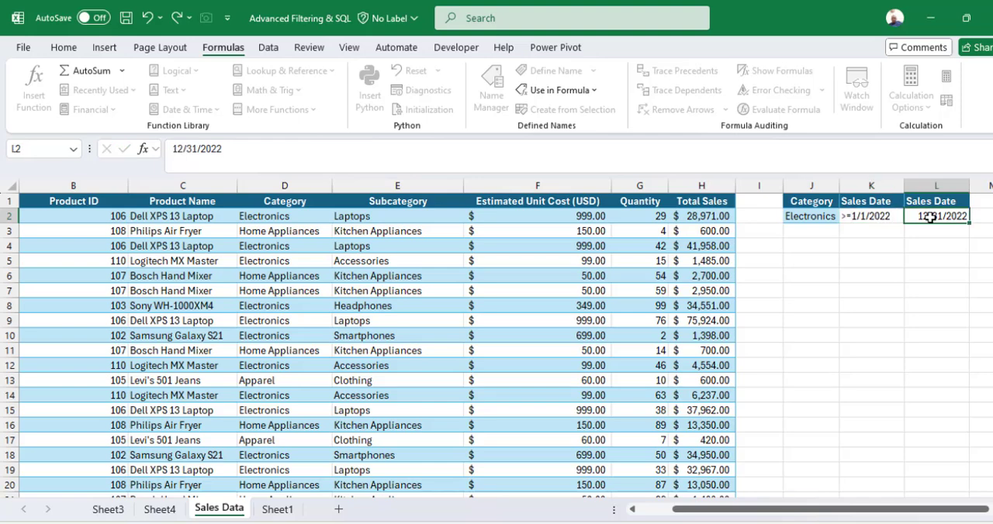
pyautogui.doubleClick(920, 215)
pyautogui.write('<=')
pyautogui.press('Return')
pyautogui.moveTo(828, 207); pyautogui.dragTo(933, 223)
pyautogui.click(537, 291)
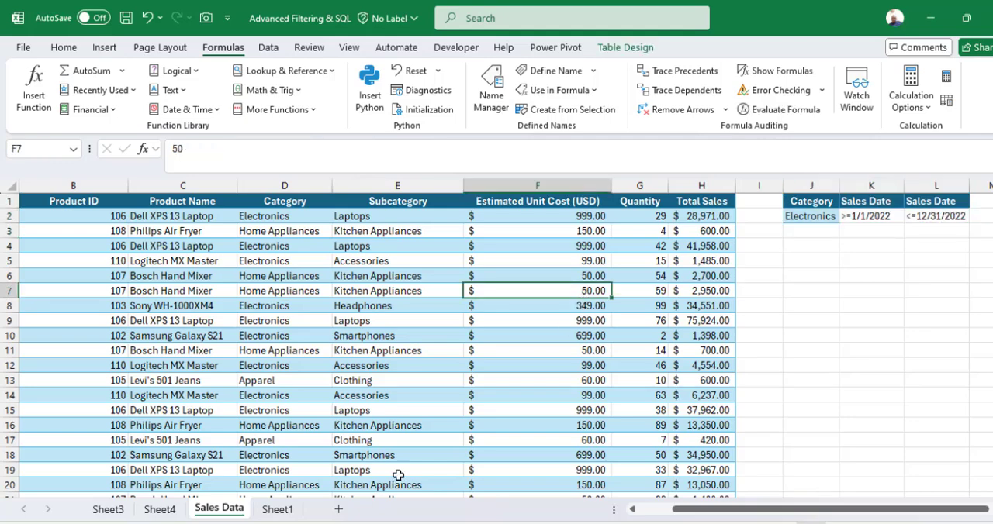
# Add a worksheet after Sheet1 and start an Advanced Filter there that copies to another location, with MySalesData as the list range
pyautogui.click(277, 510)
pyautogui.click(338, 508)
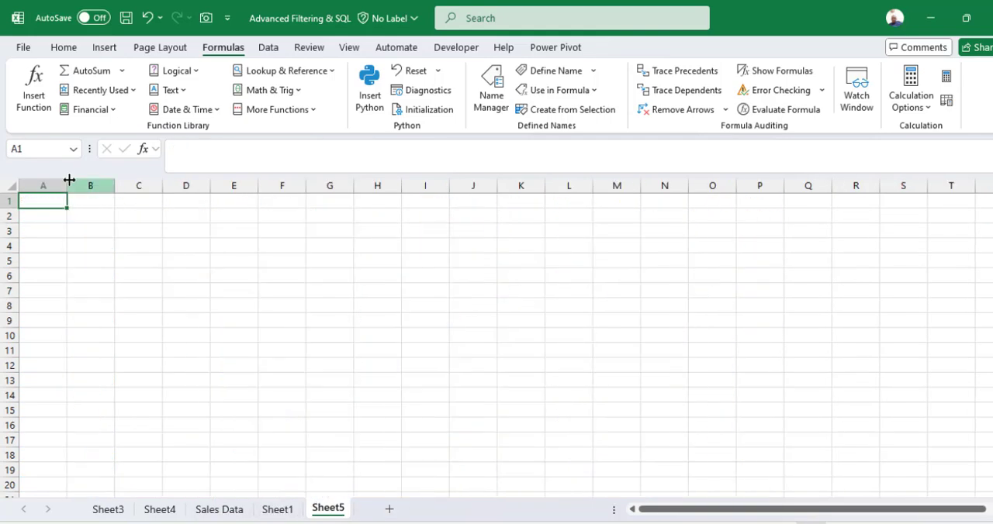
pyautogui.click(269, 47)
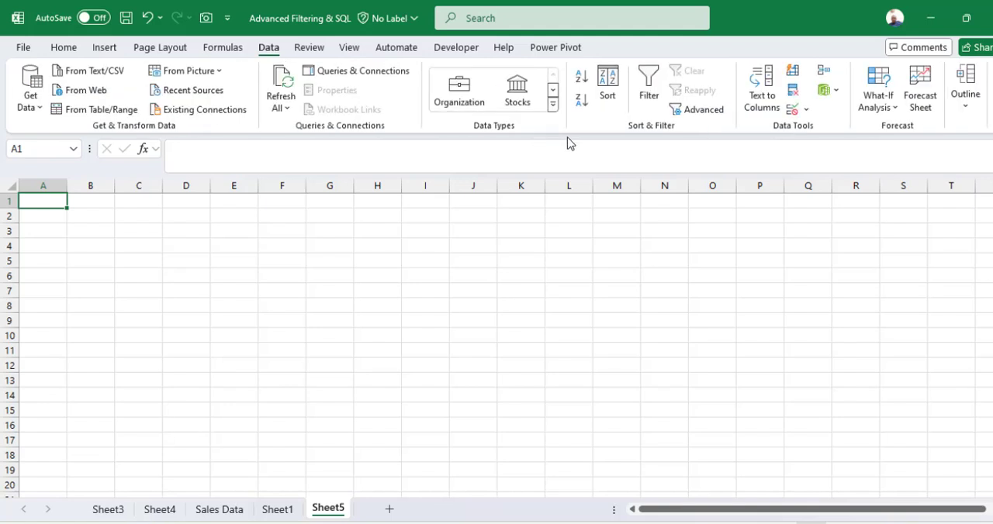
pyautogui.click(702, 112)
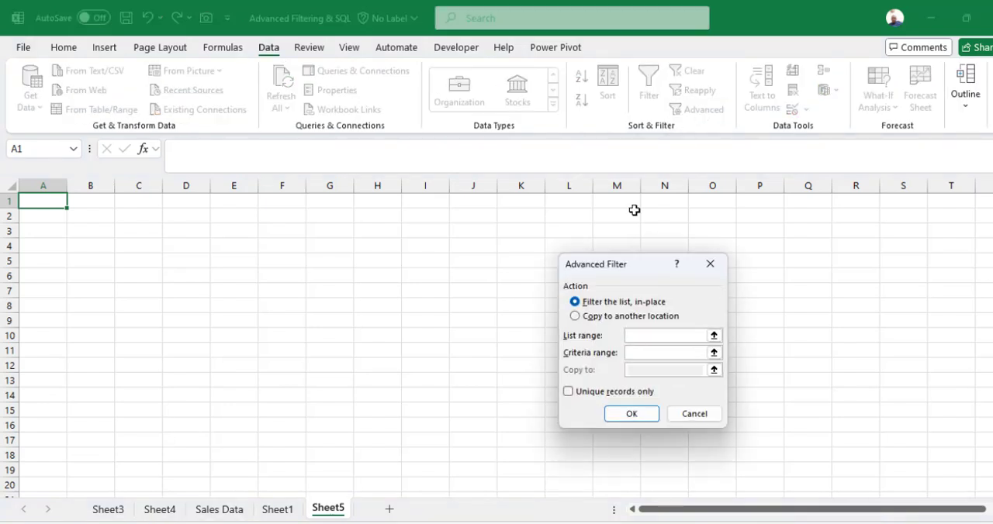
pyautogui.click(582, 315)
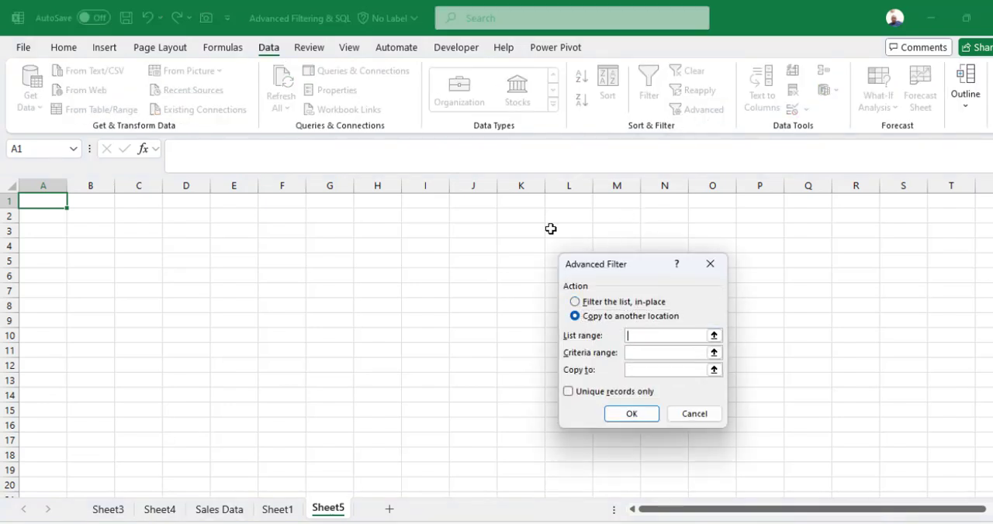
pyautogui.click(223, 48)
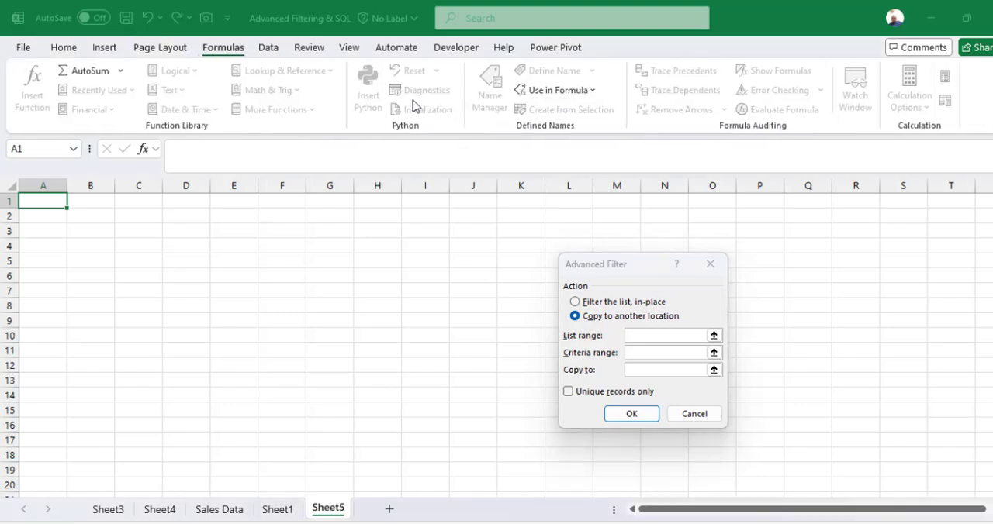
pyautogui.click(562, 90)
pyautogui.click(580, 152)
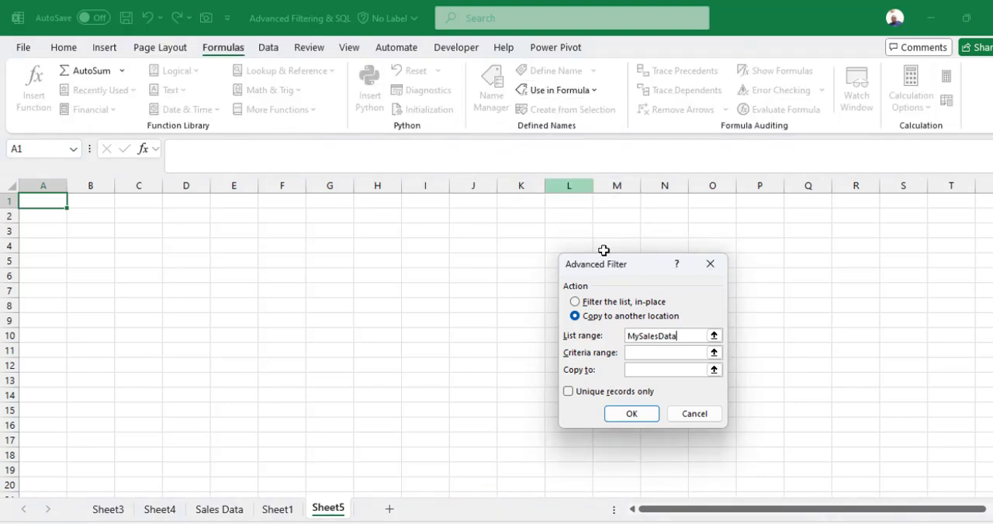
# Use Criteria2 as the criteria range and cell A1 of the new sheet as the copy destination, and run the filter
pyautogui.click(646, 351)
pyautogui.click(565, 90)
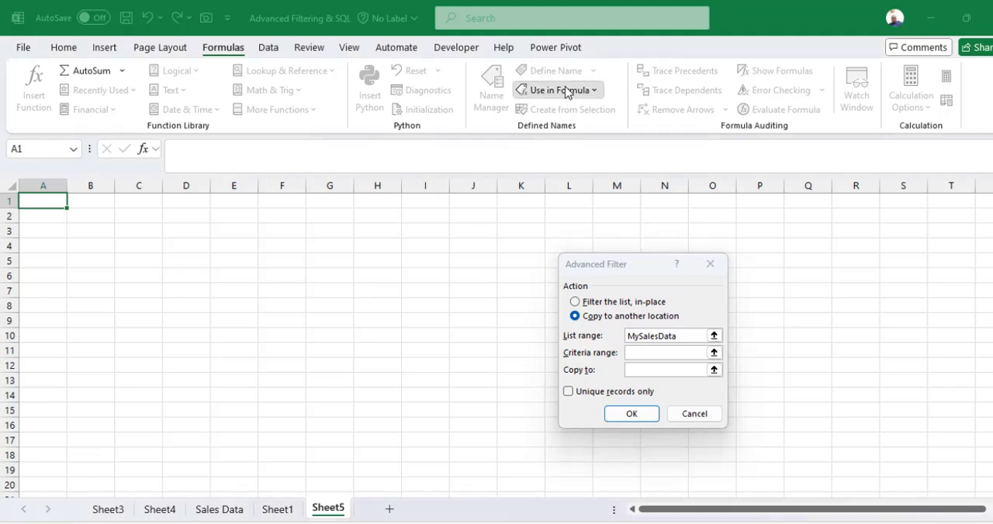
pyautogui.click(570, 113)
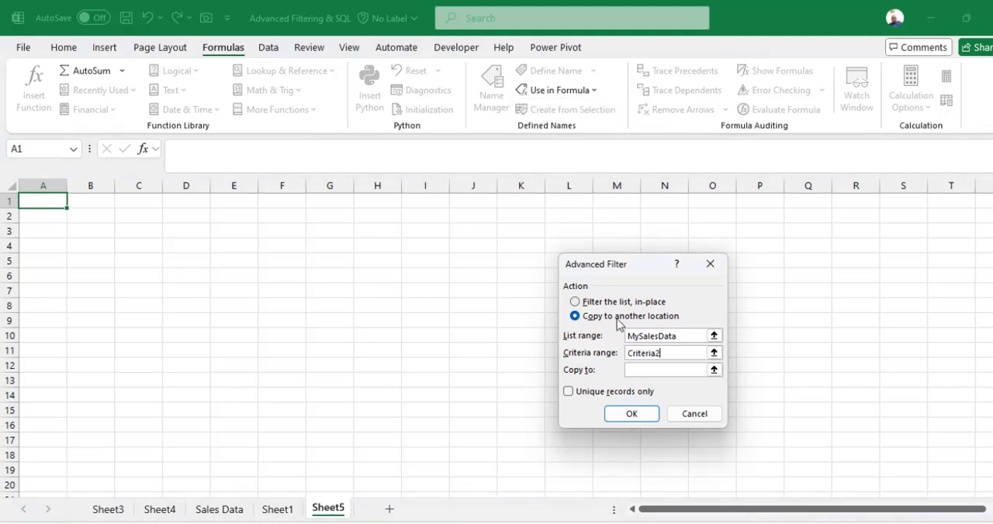
pyautogui.click(32, 202)
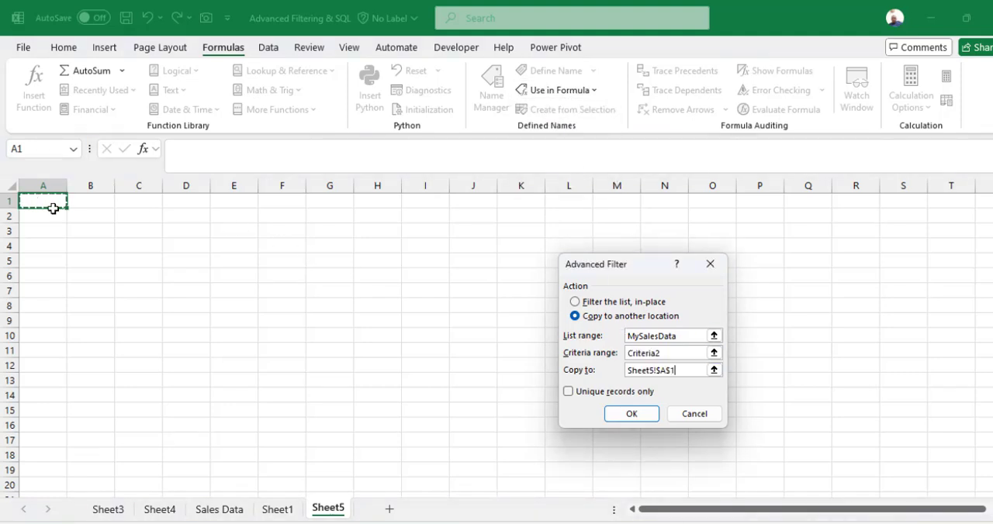
pyautogui.click(630, 414)
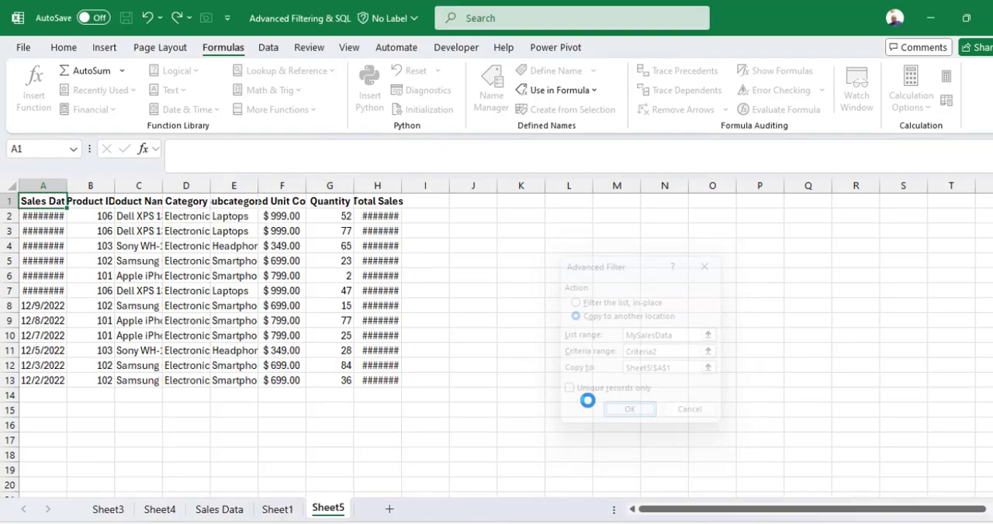
# Widen the Sales Date and Total Sales columns to show their values and check the extracted dates down to the last row
pyautogui.doubleClick(67, 186)
pyautogui.press('Down')
pyautogui.press('Down')
pyautogui.press('Down')
pyautogui.press('Down')
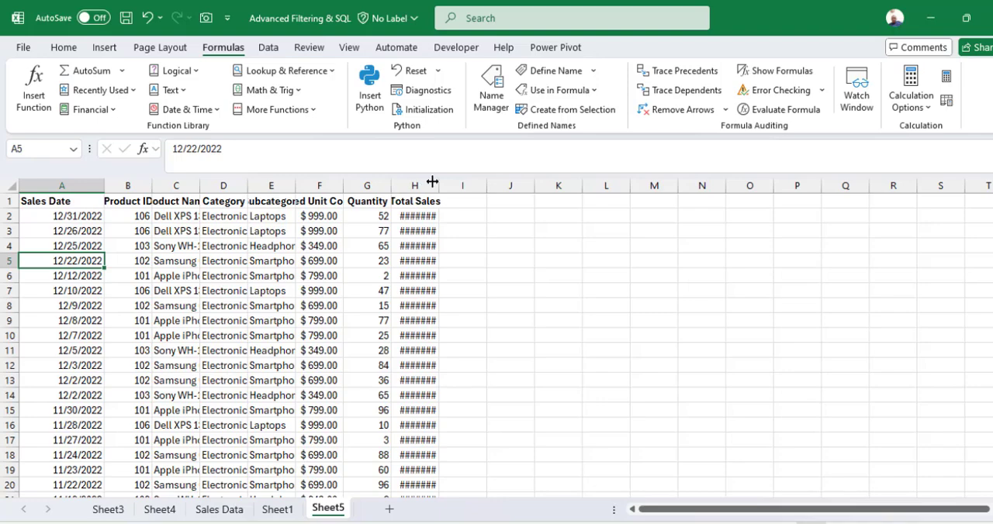
pyautogui.moveTo(439, 186); pyautogui.dragTo(473, 190)
pyautogui.click(71, 215)
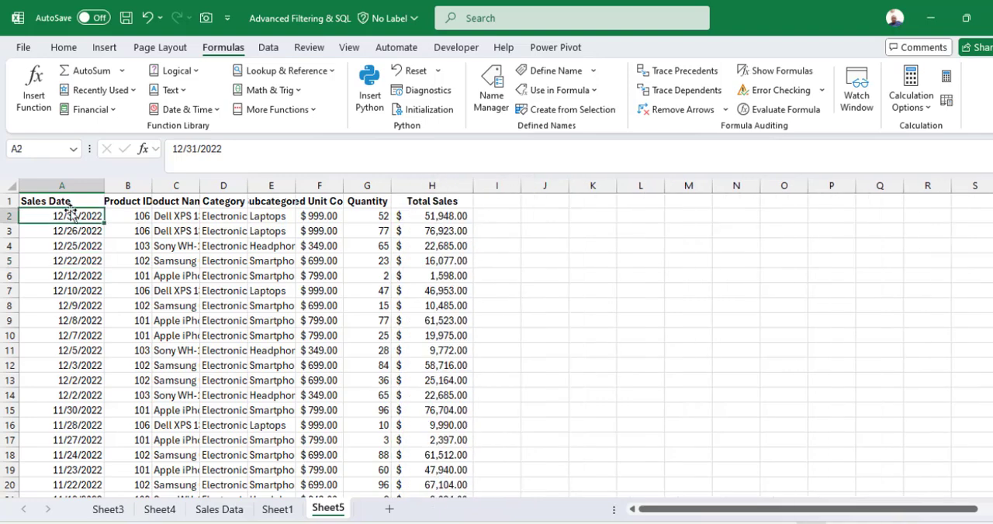
pyautogui.hotkey('ctrl', 'Down')
pyautogui.hotkey('ctrl', 'Up')
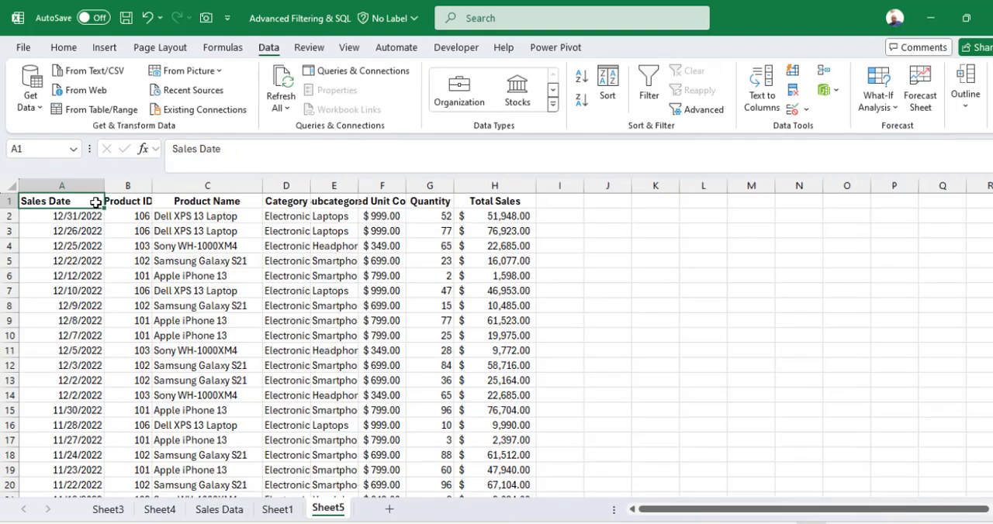